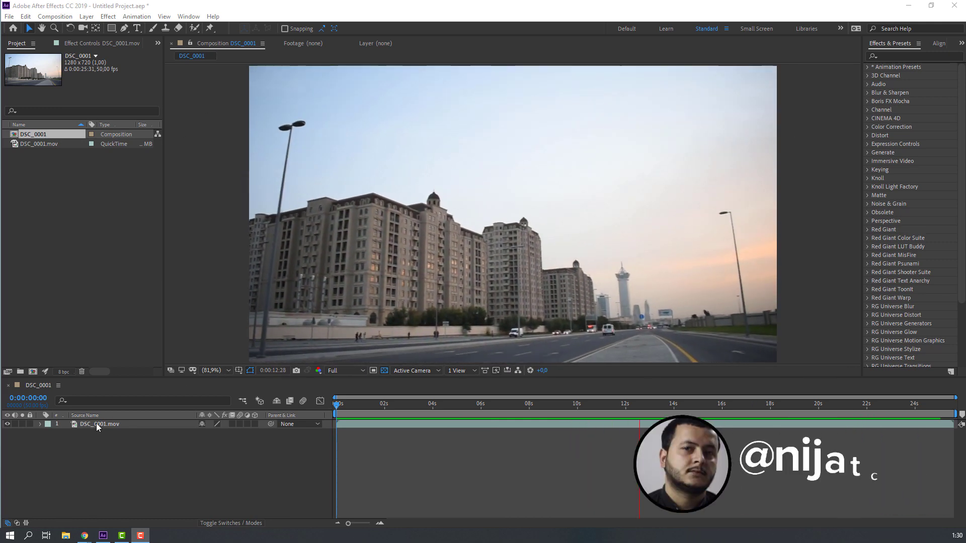
# Step: Find the 3D Camera Tracker effect by searching 'camera' and apply it to the street footage
pyautogui.click(901, 56)
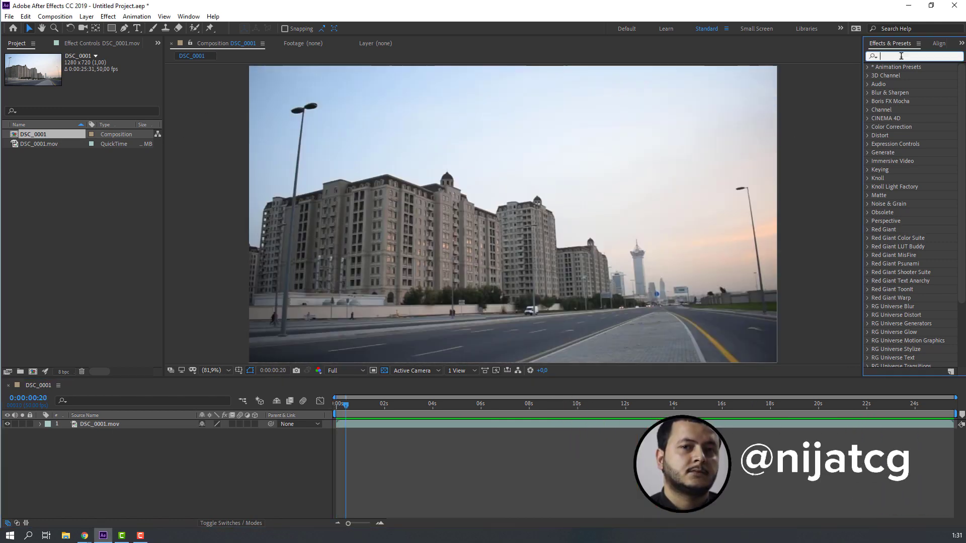
pyautogui.write('came')
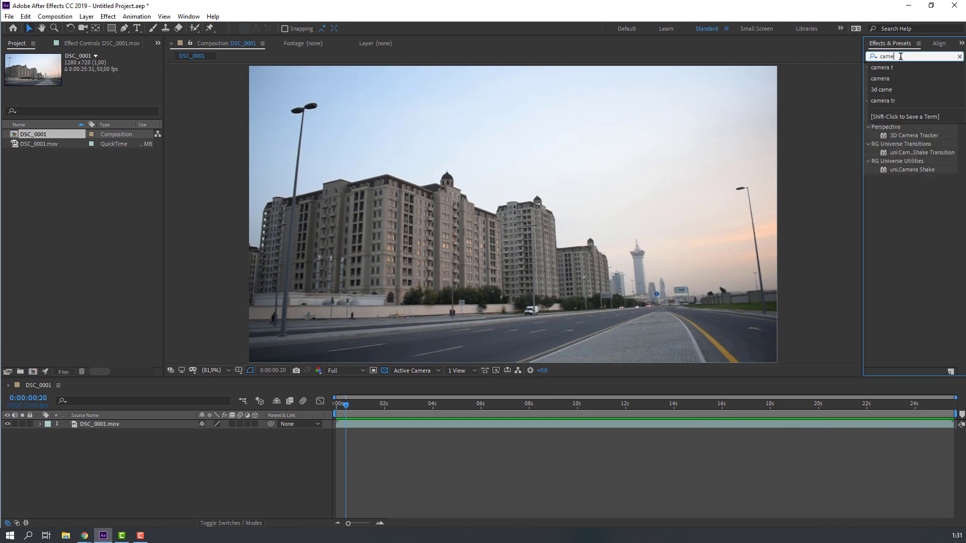
pyautogui.write('ra')
pyautogui.click(908, 137)
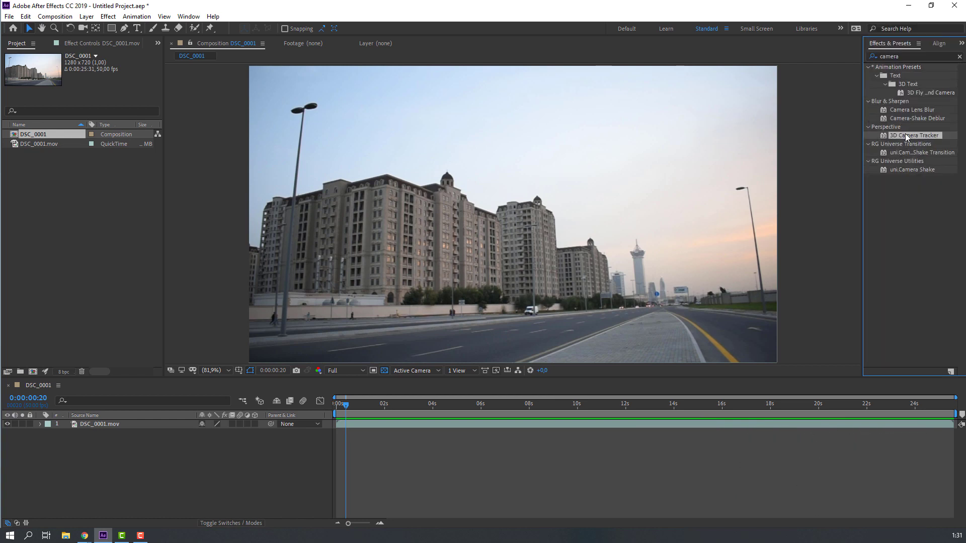
pyautogui.moveTo(900, 139); pyautogui.dragTo(108, 428)
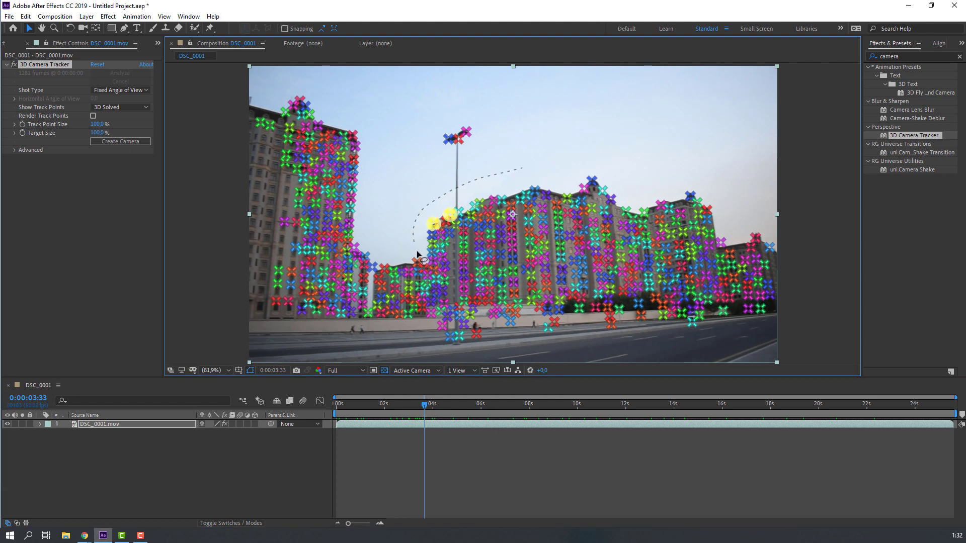
# Step: Select the central building's track points, create a solid and camera from them, and preview the track
pyautogui.moveTo(419, 260)
pyautogui.mouseDown()
pyautogui.moveTo(449, 315)
pyautogui.moveTo(492, 331)
pyautogui.moveTo(585, 334)
pyautogui.moveTo(635, 321)
pyautogui.moveTo(660, 270)
pyautogui.moveTo(615, 204)
pyautogui.mouseUp()
pyautogui.moveTo(583, 167); pyautogui.dragTo(586, 161)
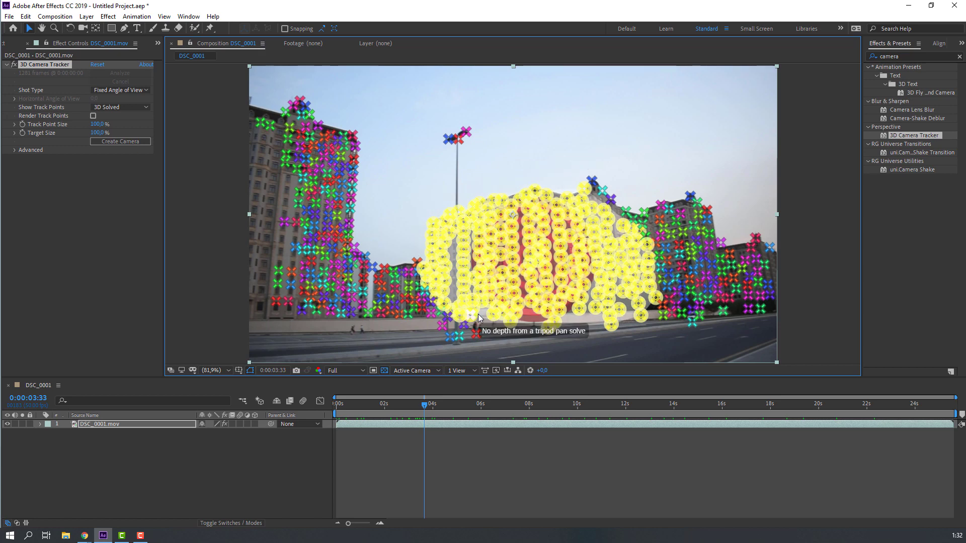
pyautogui.rightClick(510, 247)
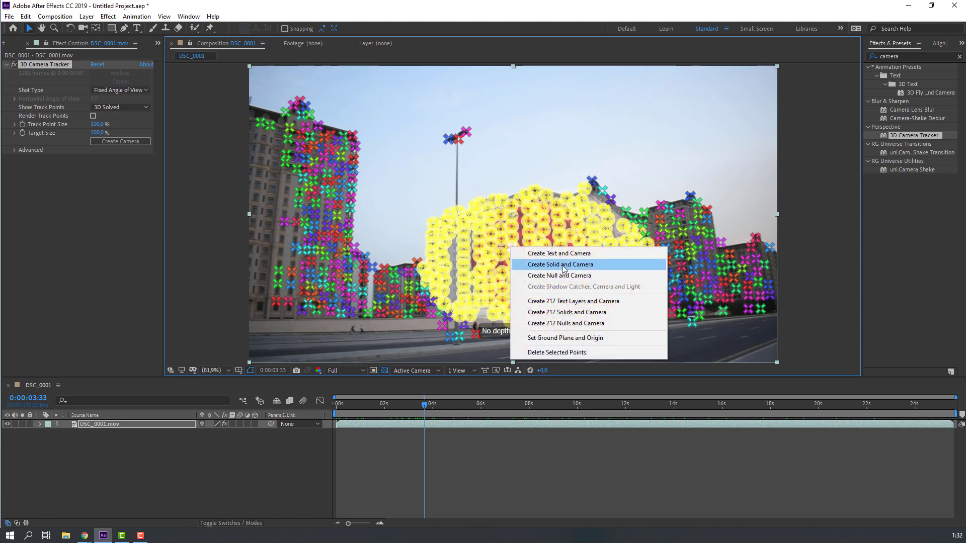
pyautogui.click(585, 267)
pyautogui.press('space')
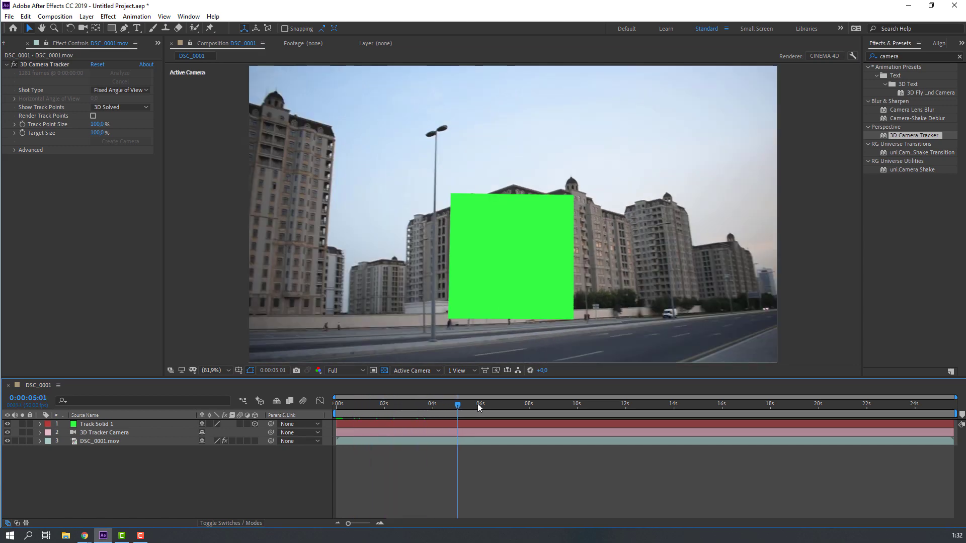
pyautogui.moveTo(566, 405); pyautogui.dragTo(92, 500)
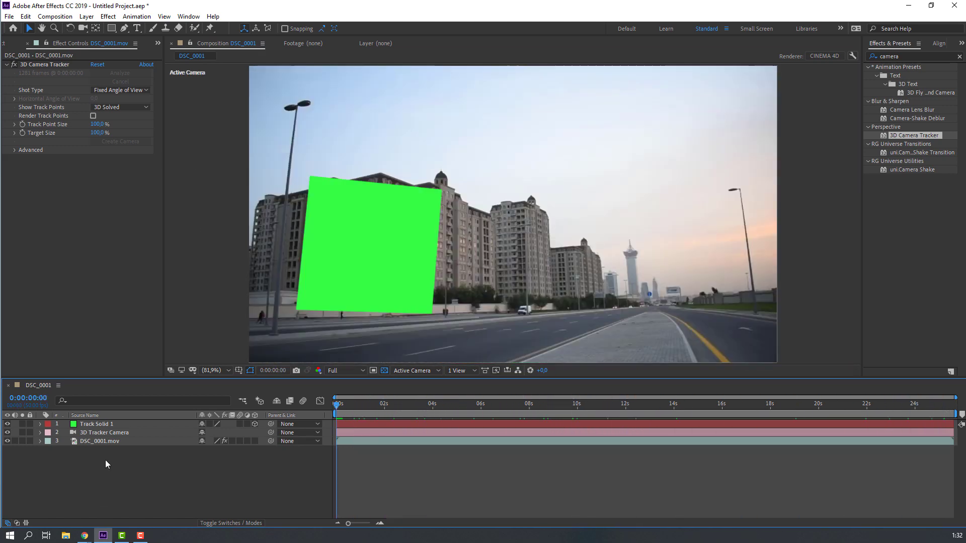
# Step: Create a new solid layer named Element3d
pyautogui.rightClick(109, 477)
pyautogui.moveTo(178, 367)
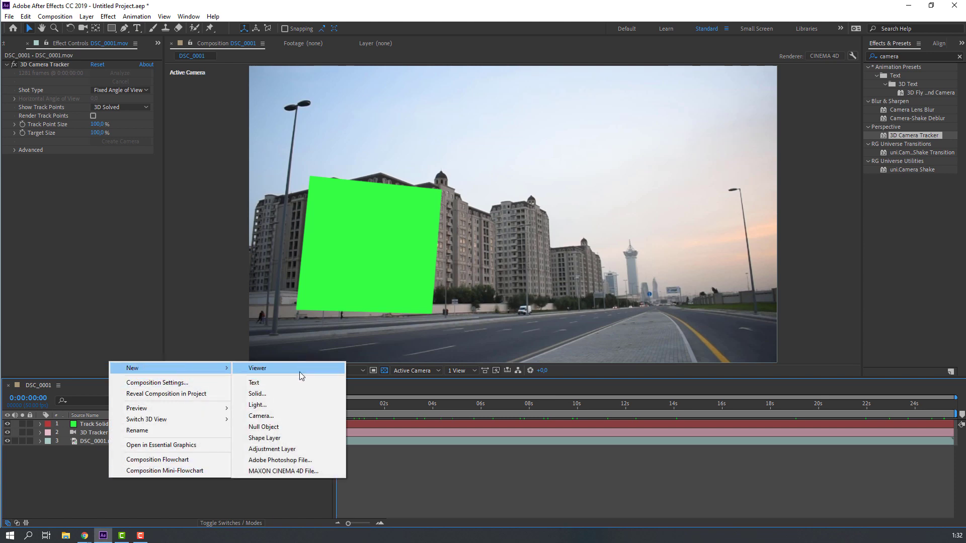
pyautogui.click(257, 394)
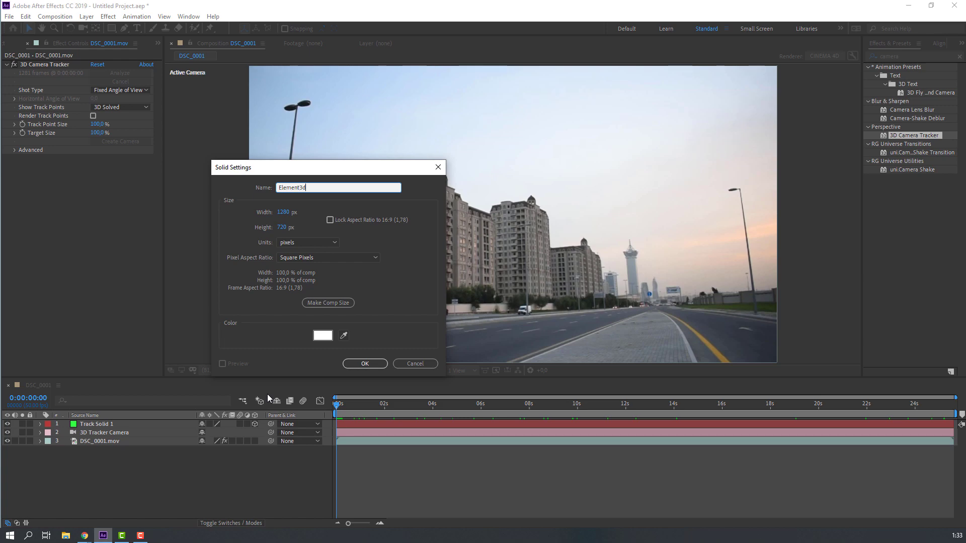
pyautogui.click(372, 368)
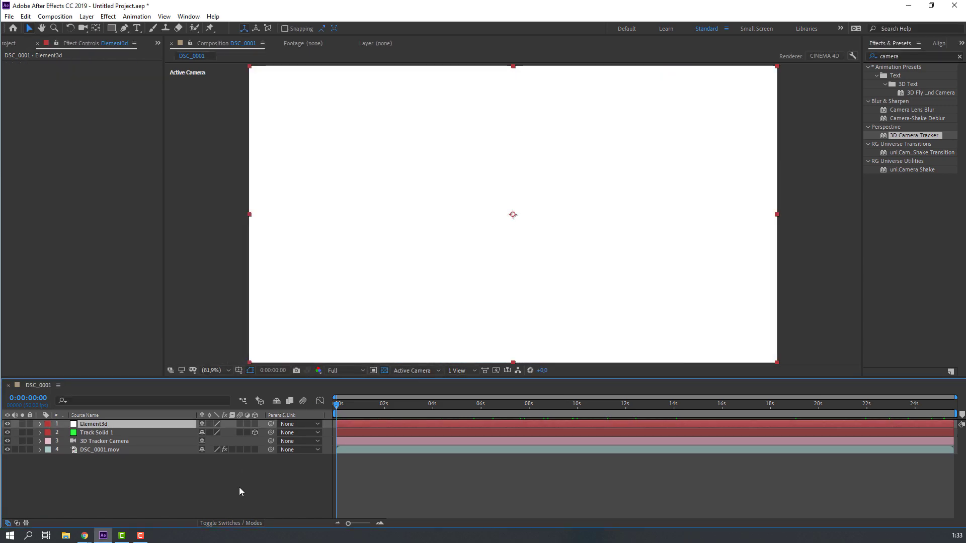
# Step: Apply the Video Copilot Element effect to the Element3d solid
pyautogui.click(108, 16)
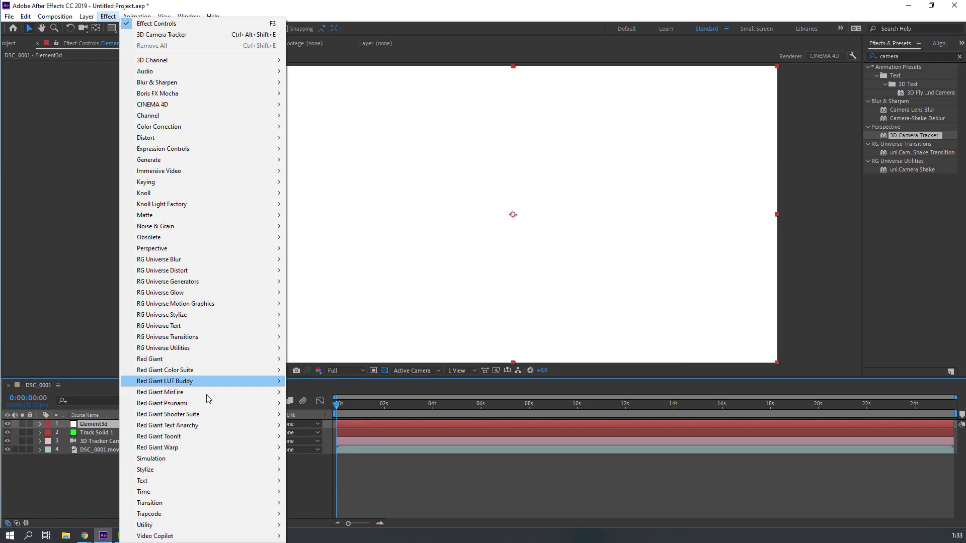
pyautogui.moveTo(217, 537)
pyautogui.click(303, 514)
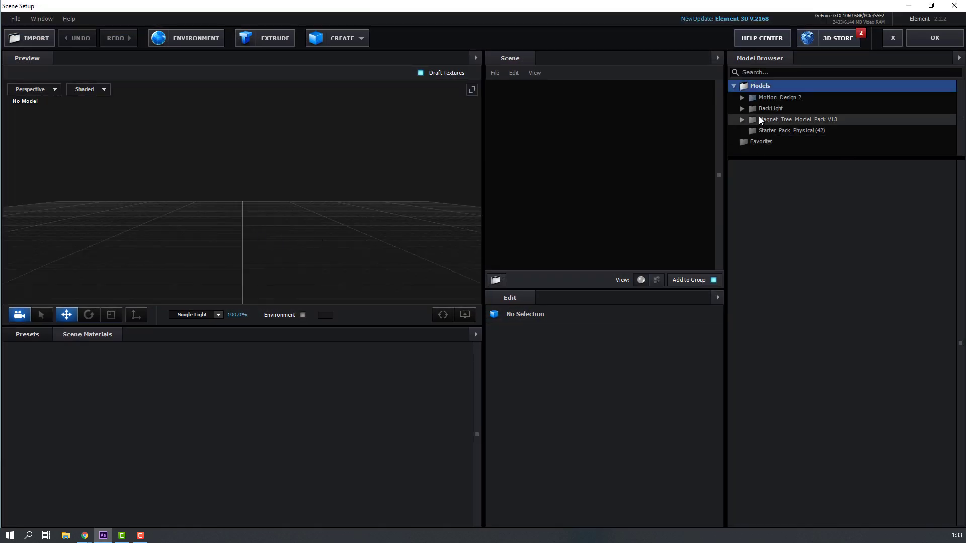
# Step: Load the Beech Tree from Magnet_Tree_Model_Pack_V1.0 > Trees_without_leaves into the scene
pyautogui.doubleClick(765, 119)
pyautogui.scroll(-2, 964, 106)
pyautogui.click(829, 140)
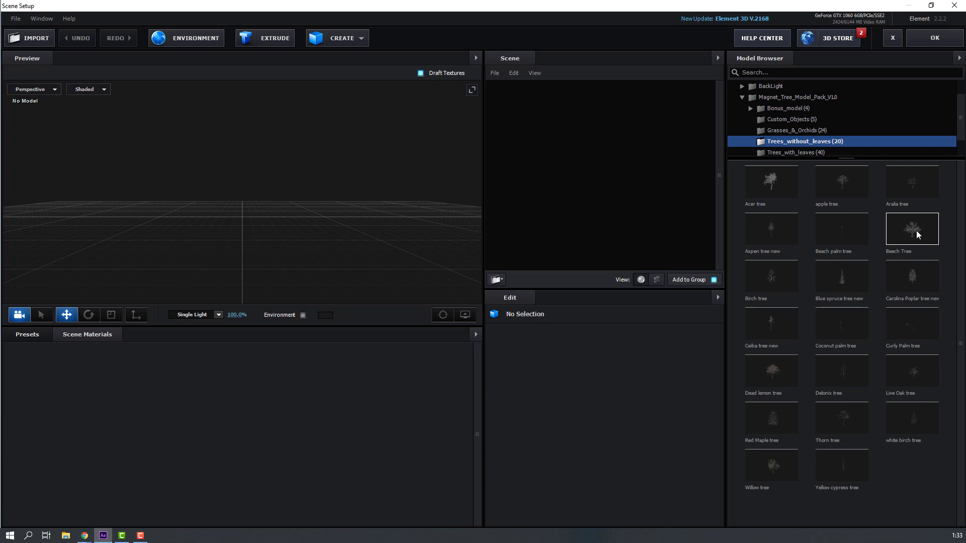
pyautogui.click(917, 231)
pyautogui.scroll(-3, 181, 184)
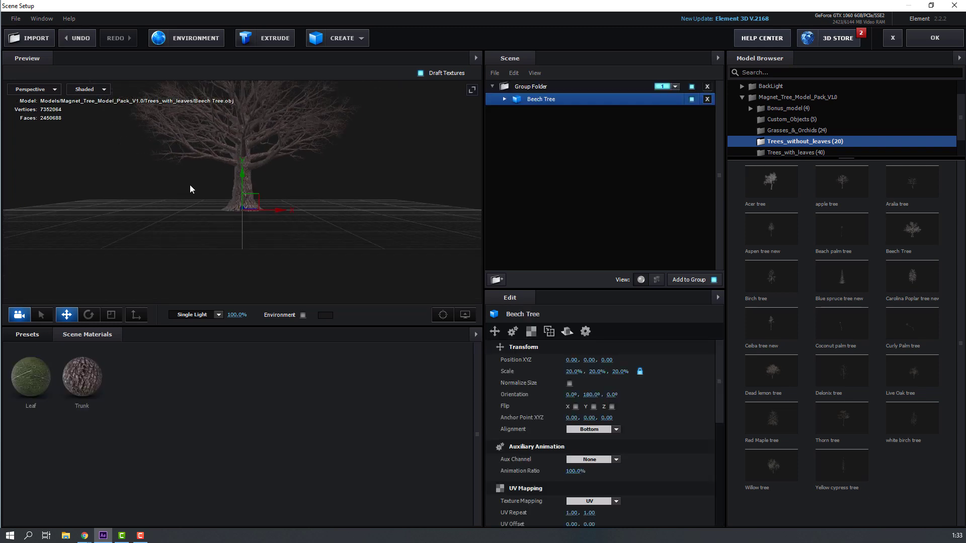
pyautogui.moveTo(177, 175); pyautogui.dragTo(250, 130)
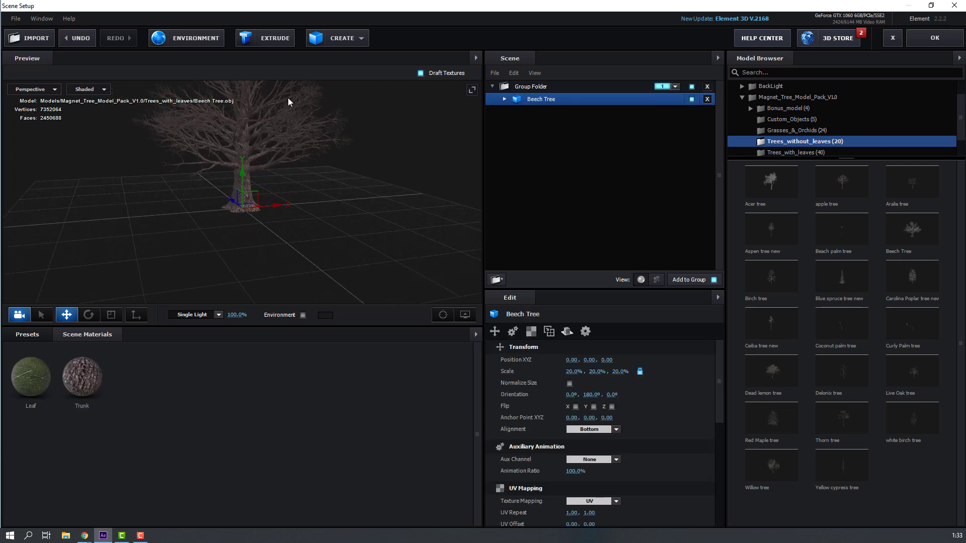
# Step: Add a plane under the tree and scale it up to 571.9%
pyautogui.click(344, 44)
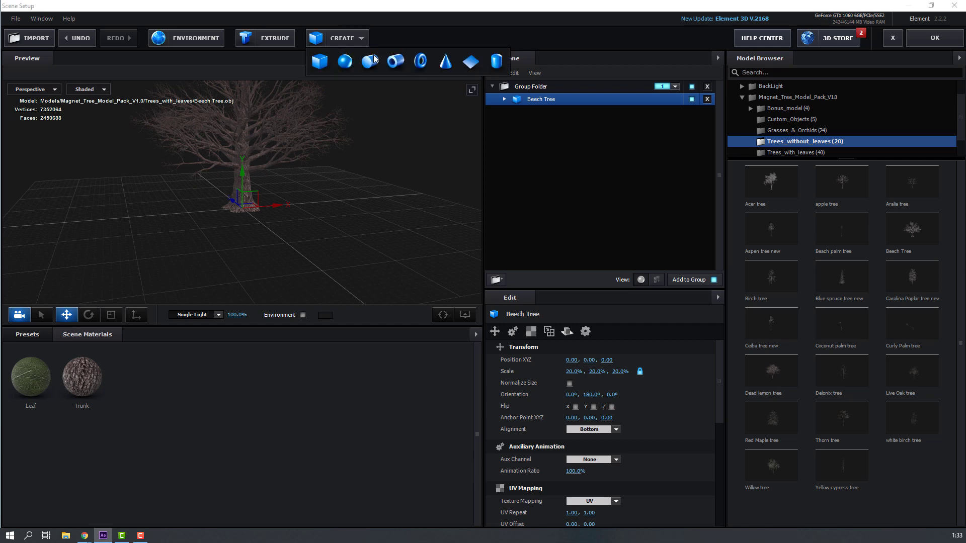
pyautogui.click(468, 64)
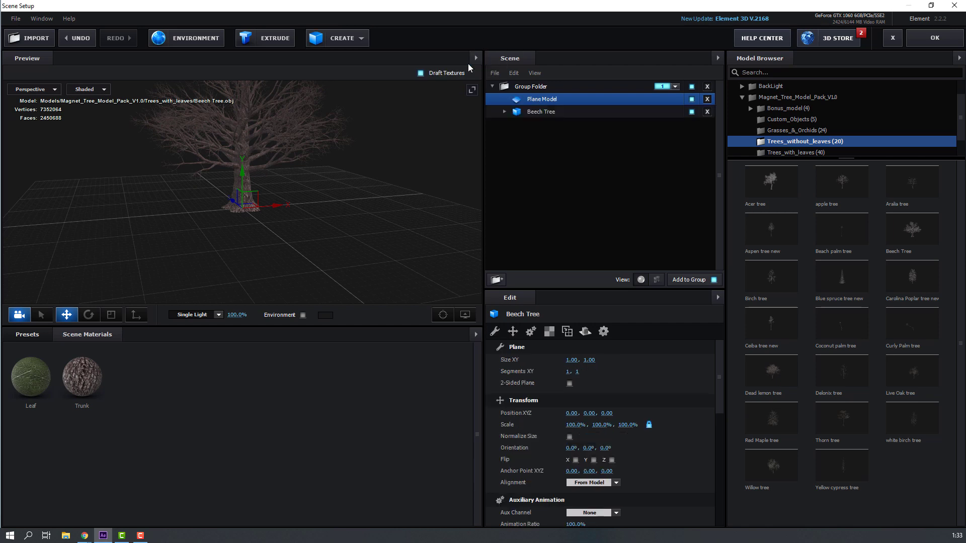
pyautogui.click(111, 317)
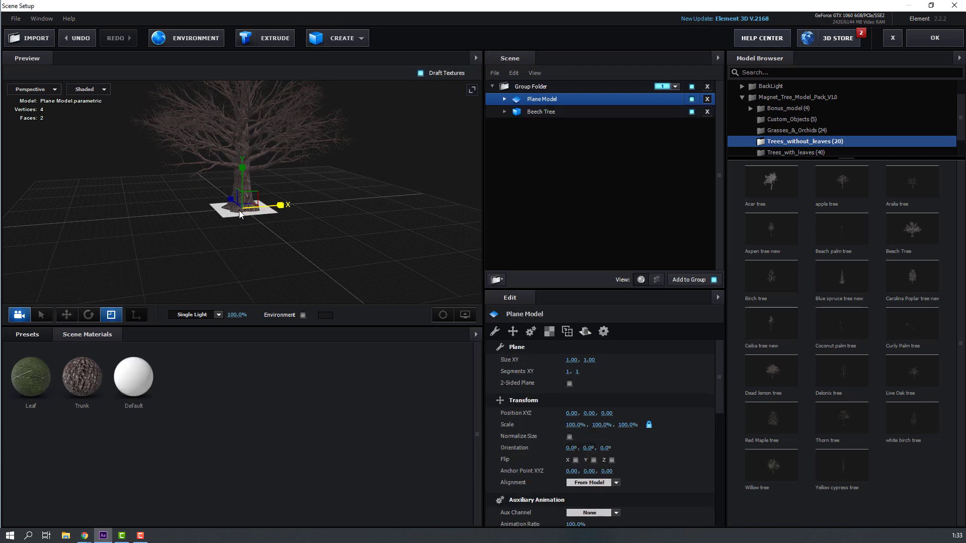
pyautogui.moveTo(242, 211); pyautogui.dragTo(449, 24)
pyautogui.moveTo(312, 229); pyautogui.dragTo(151, 260)
# Step: Apply the Physical Matte_Shadow material preset to the plane
pyautogui.click(31, 335)
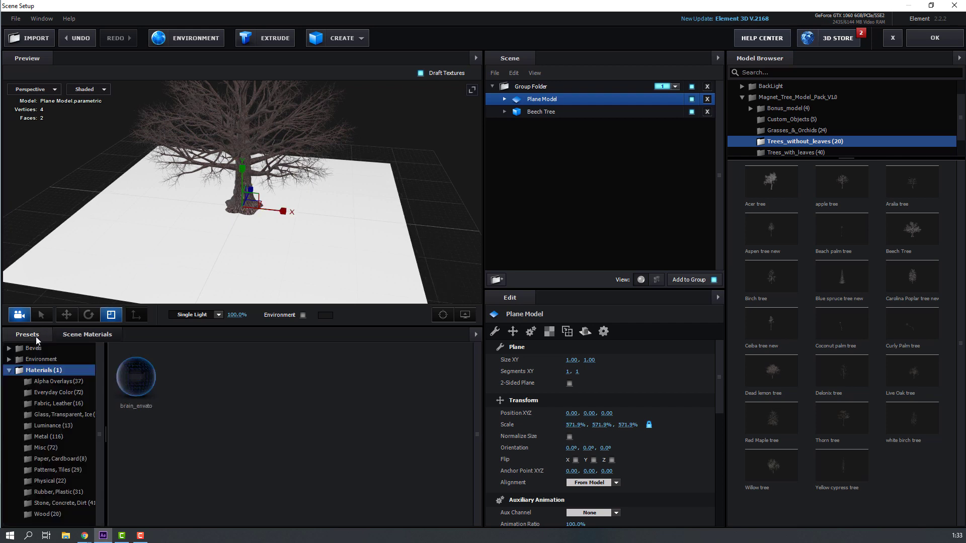
pyautogui.click(50, 482)
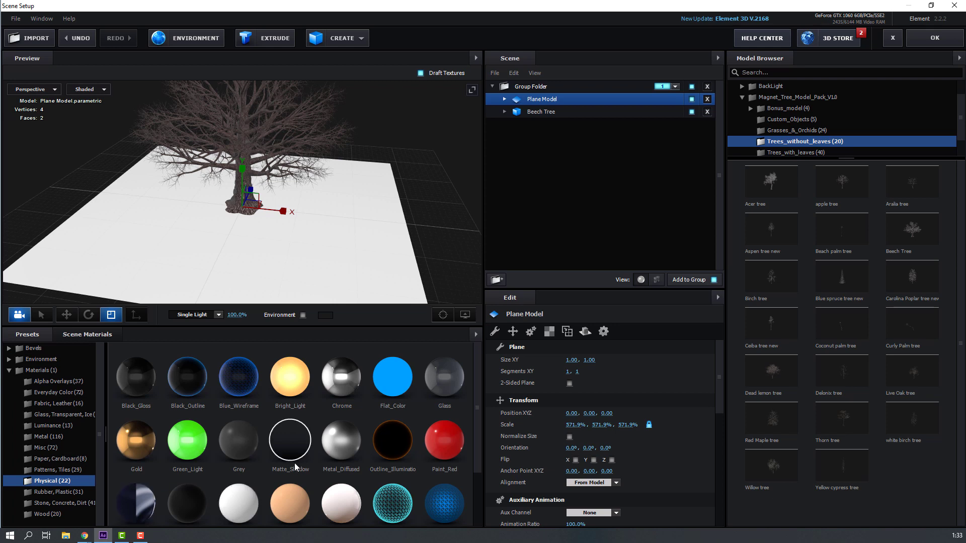
pyautogui.moveTo(288, 448); pyautogui.dragTo(147, 238)
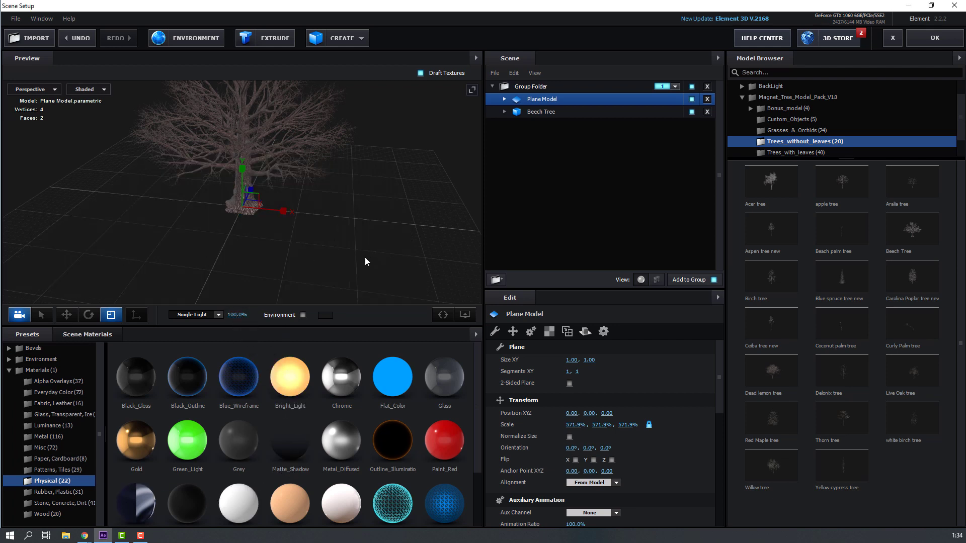
pyautogui.moveTo(352, 260); pyautogui.dragTo(309, 253)
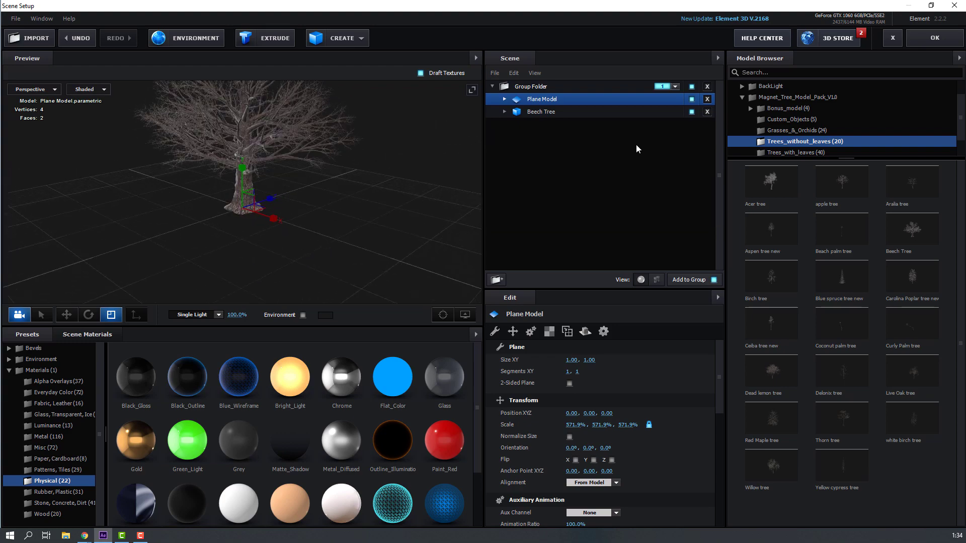
# Step: Apply the Element scene and preview the tree in the composition
pyautogui.click(919, 43)
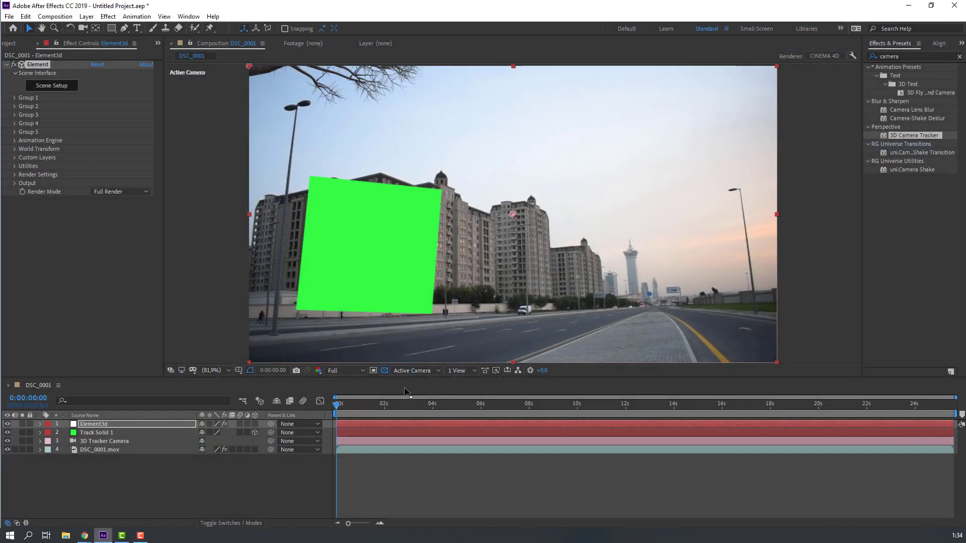
pyautogui.press('space')
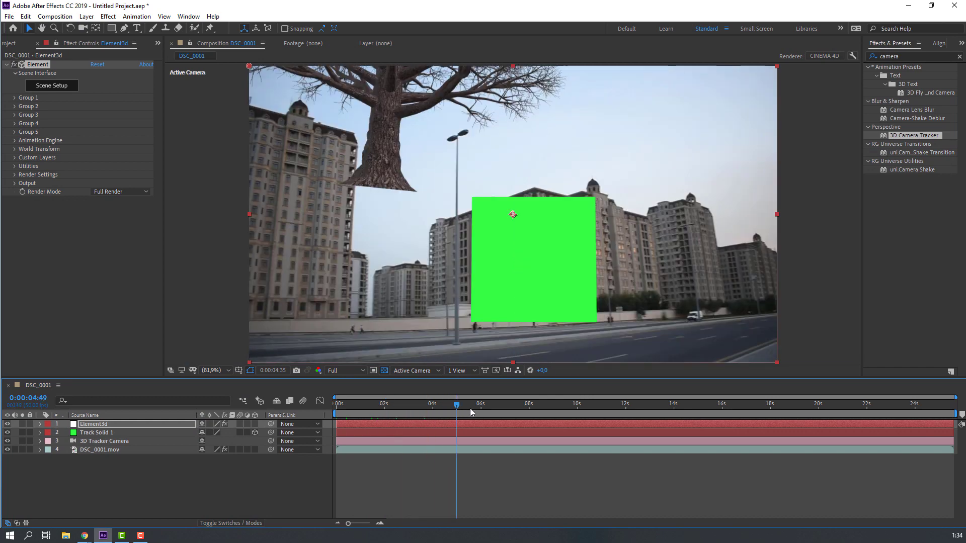
pyautogui.press('space')
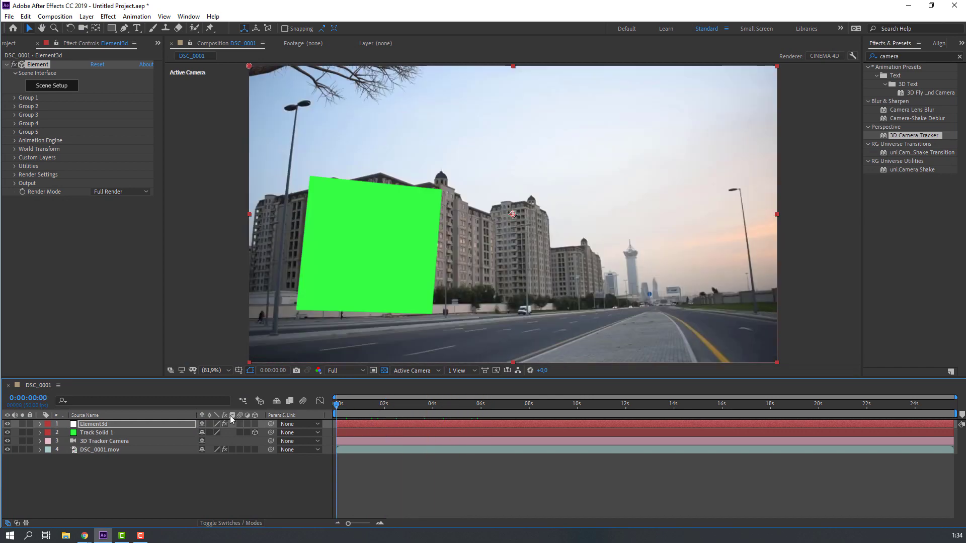
# Step: Hide Track Solid 1 and show only its Position property
pyautogui.click(100, 434)
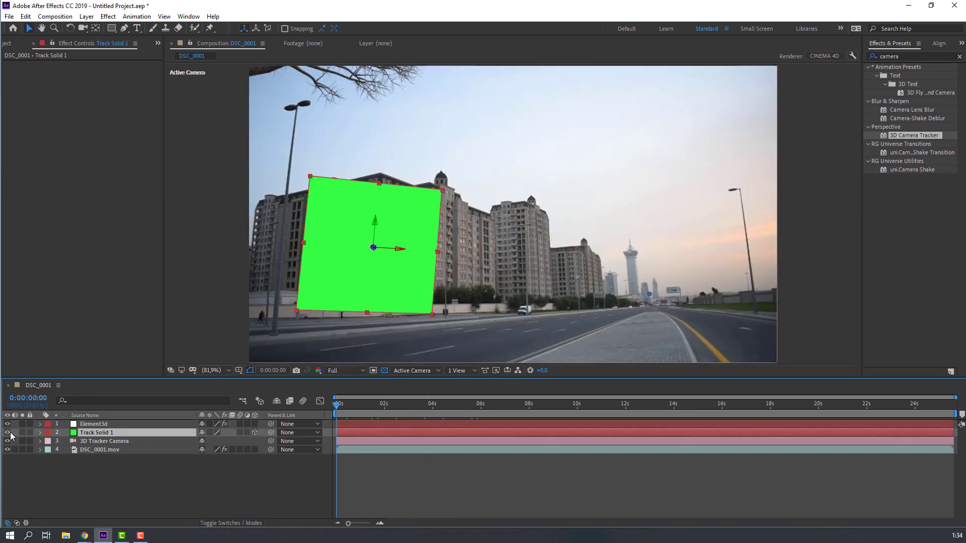
pyautogui.press('p')
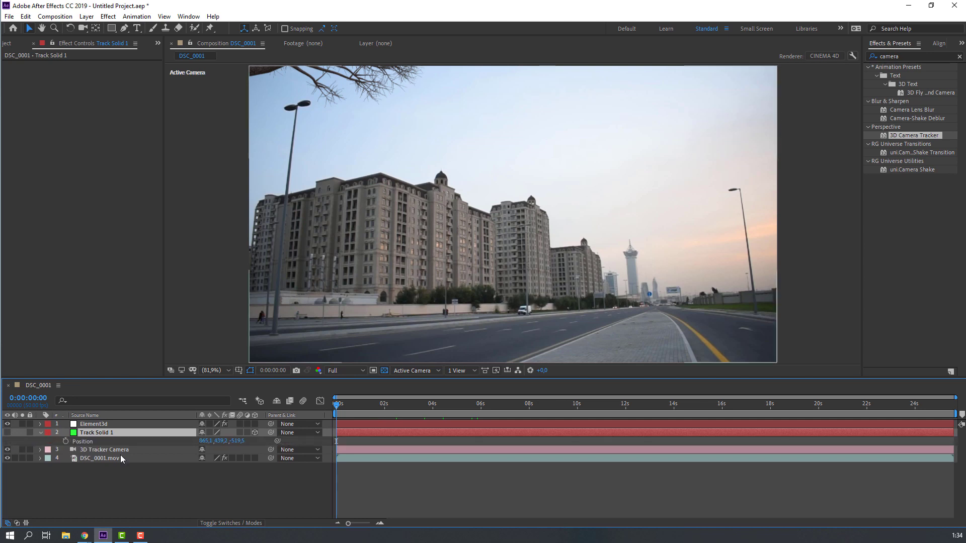
pyautogui.click(88, 442)
pyautogui.press('Return')
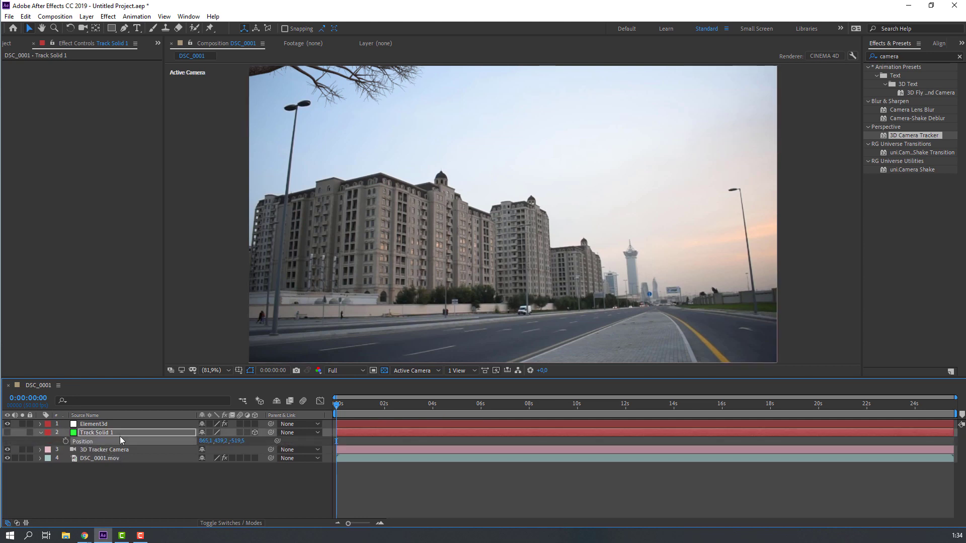
# Step: Create a Group 1 Null from Element3d's Group 1 utilities and select it
pyautogui.click(95, 427)
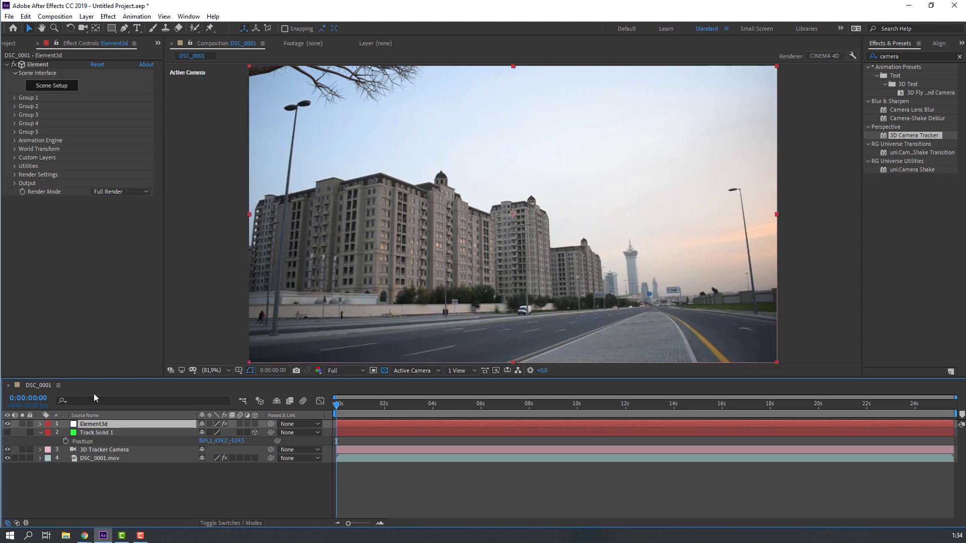
pyautogui.click(15, 98)
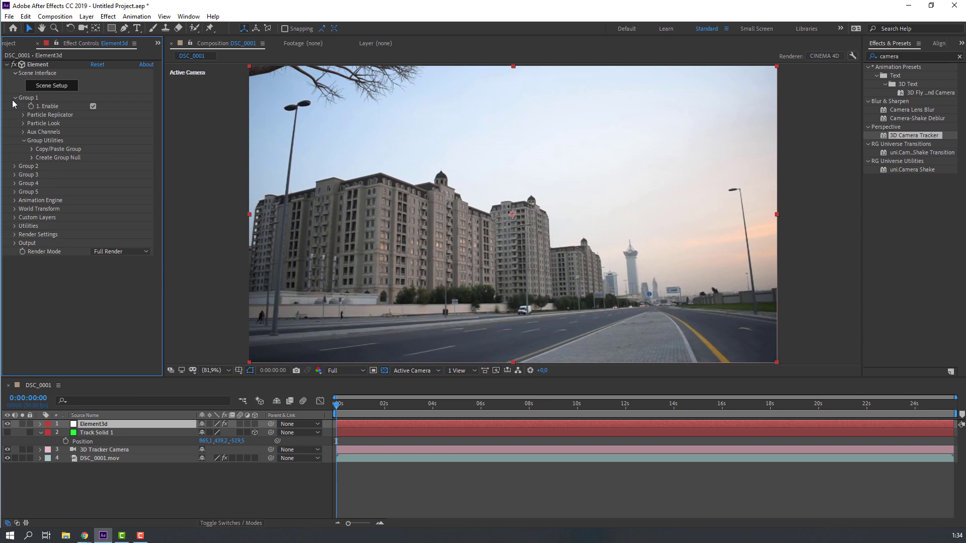
pyautogui.click(31, 158)
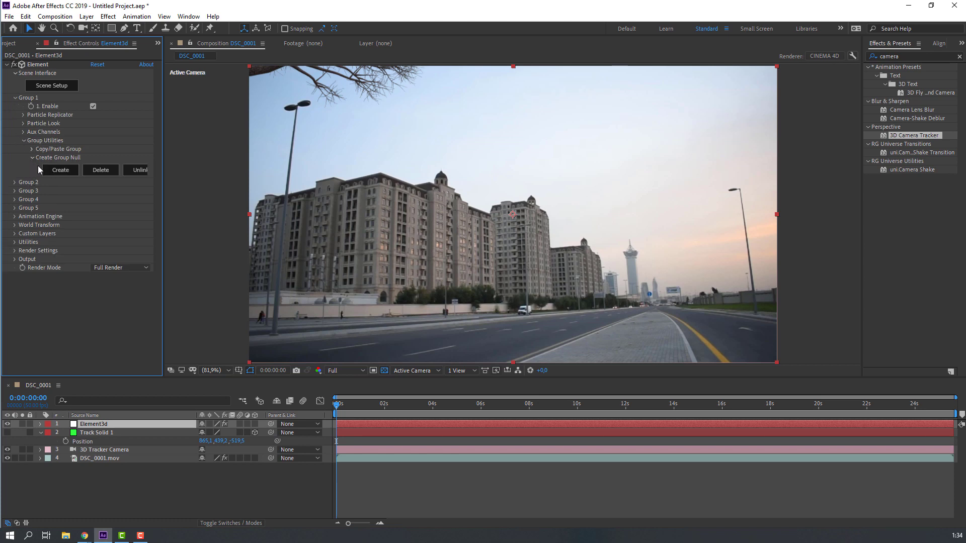
pyautogui.click(71, 173)
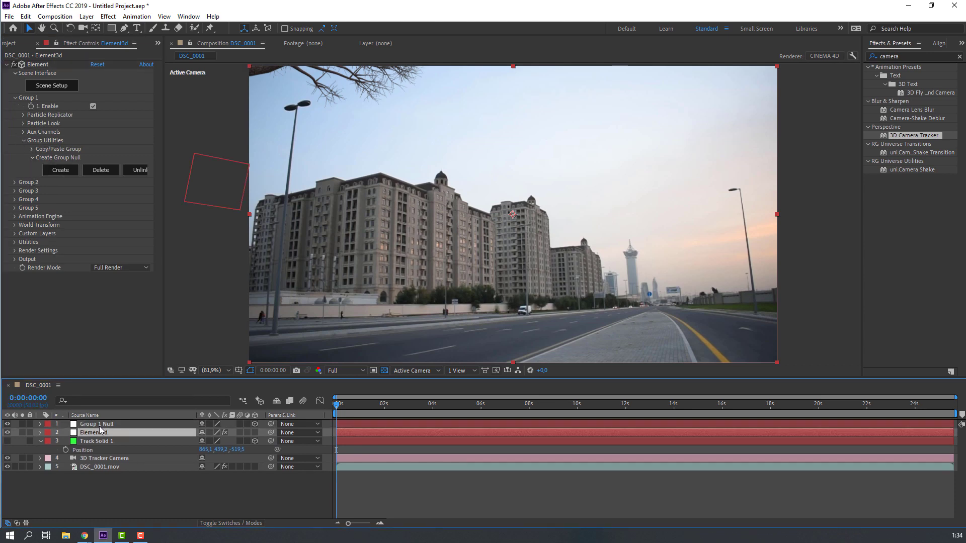
pyautogui.click(119, 425)
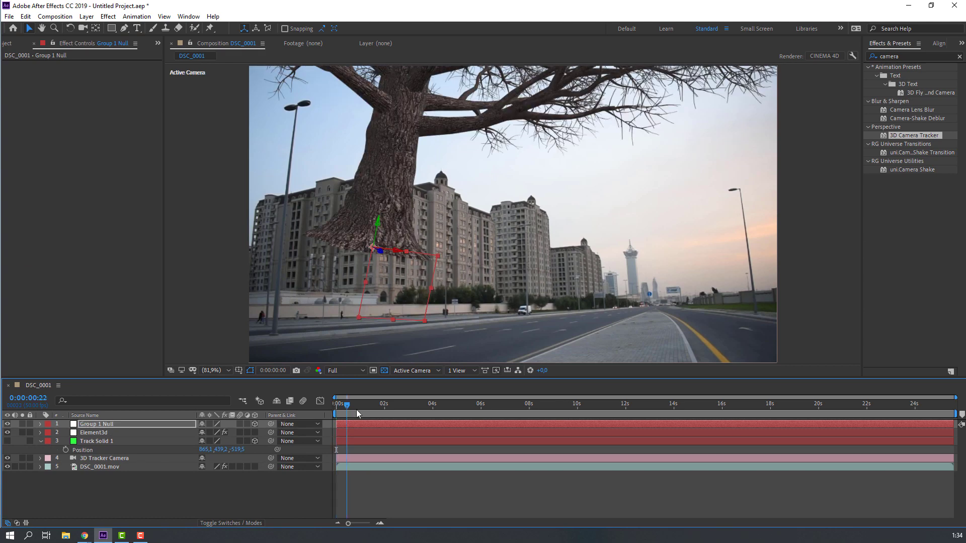
pyautogui.click(345, 371)
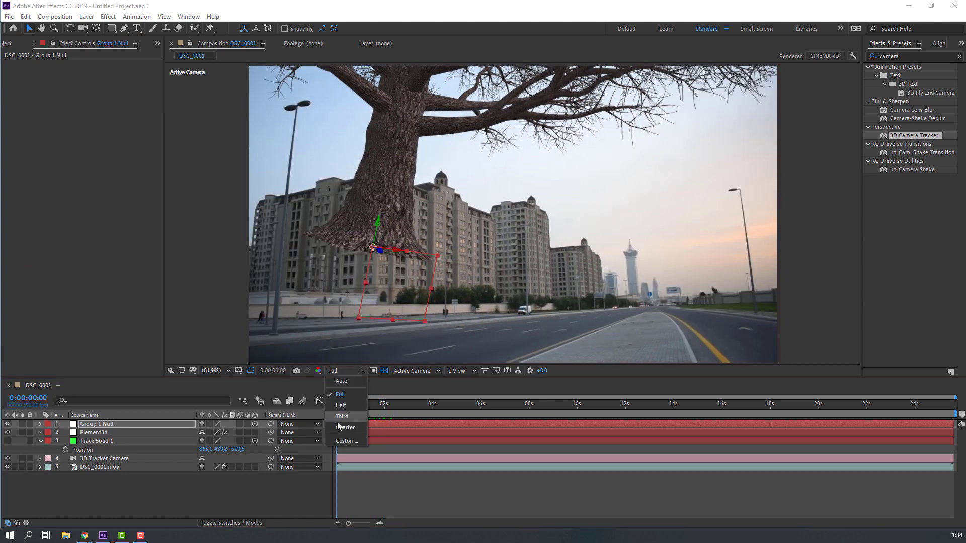
# Step: Set preview resolution to Quarter, move the tree into the street, and scale the null to 76%
pyautogui.click(343, 427)
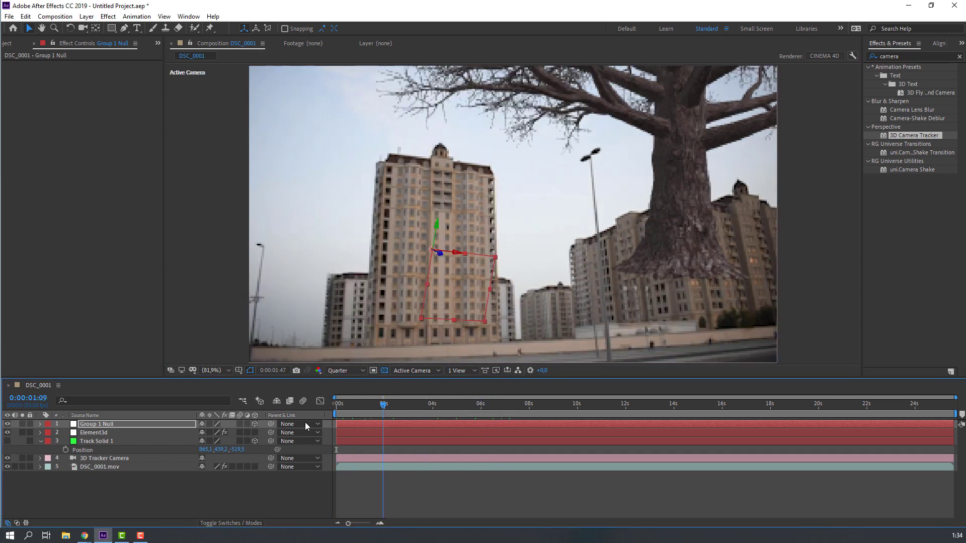
pyautogui.press('Return')
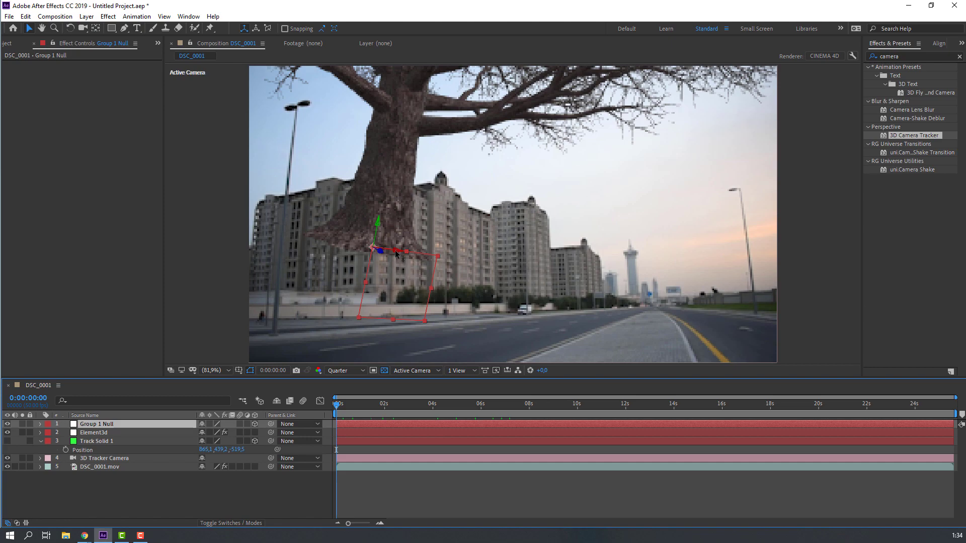
pyautogui.moveTo(396, 254); pyautogui.dragTo(539, 273)
pyautogui.click(104, 426)
pyautogui.press('s')
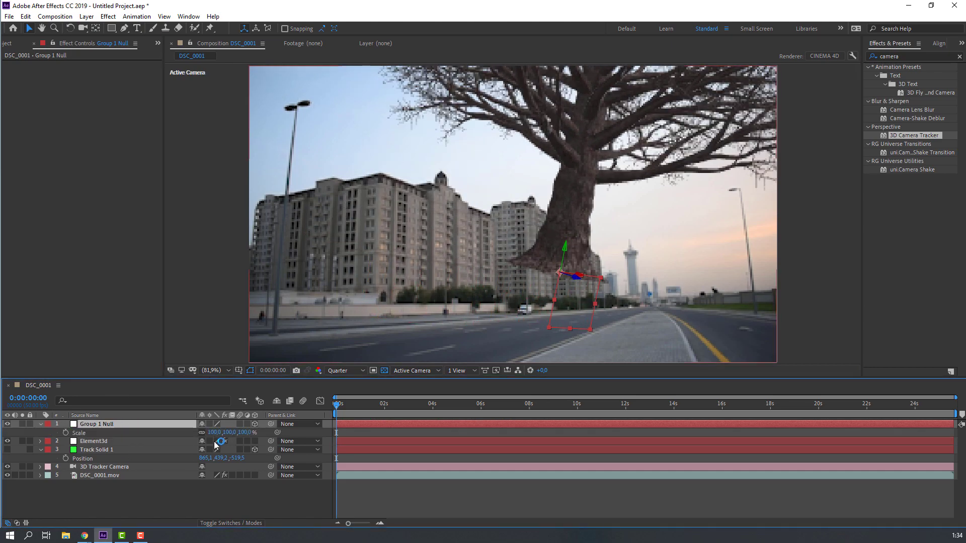
pyautogui.moveTo(214, 432); pyautogui.dragTo(202, 433)
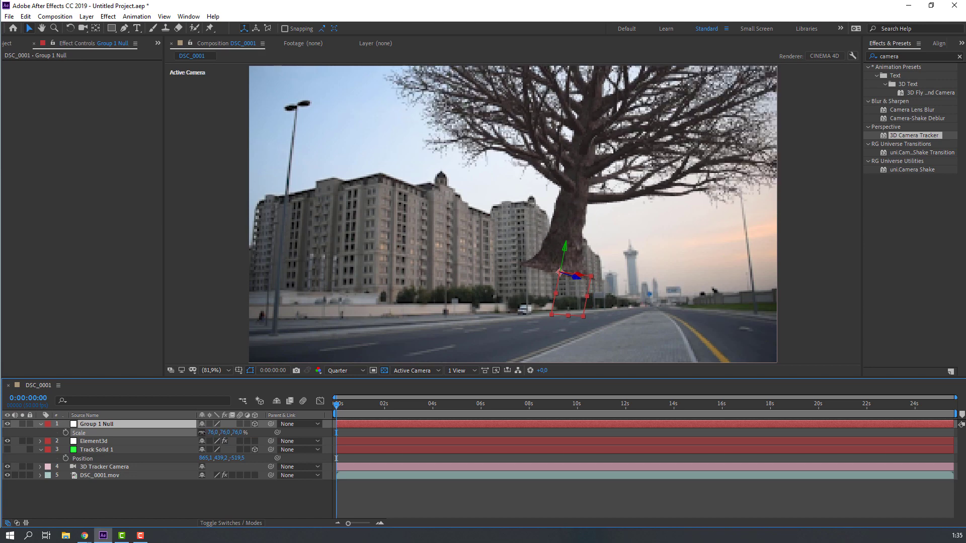
# Step: Rotate the Group 1 Null (X -14°) and lower it onto the sidewalk beside the road
pyautogui.click(109, 428)
pyautogui.press('r')
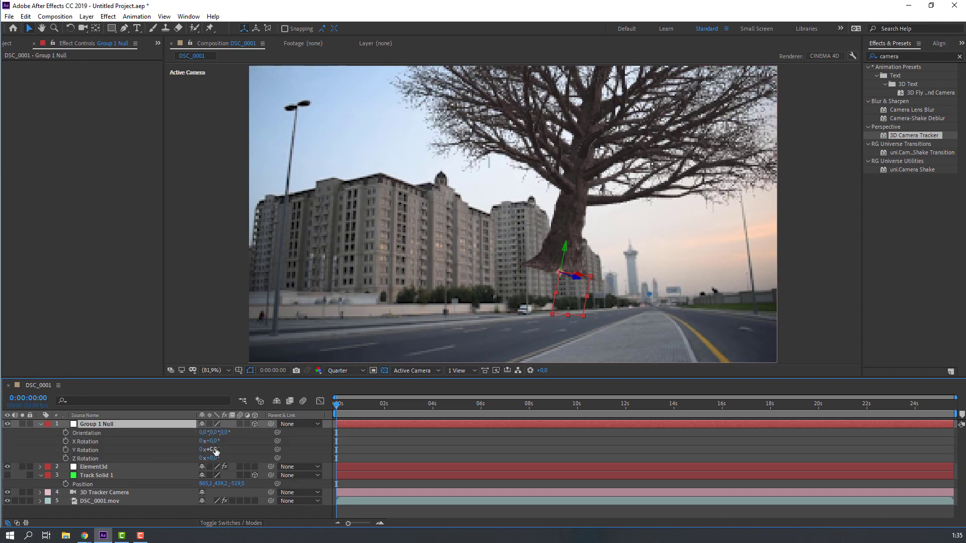
pyautogui.moveTo(215, 450); pyautogui.dragTo(208, 459)
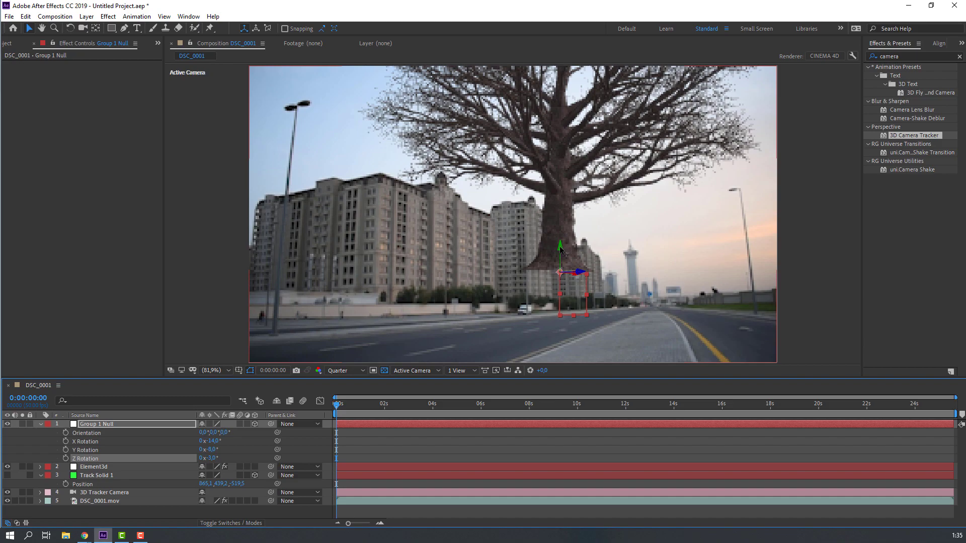
pyautogui.moveTo(560, 249); pyautogui.dragTo(580, 307)
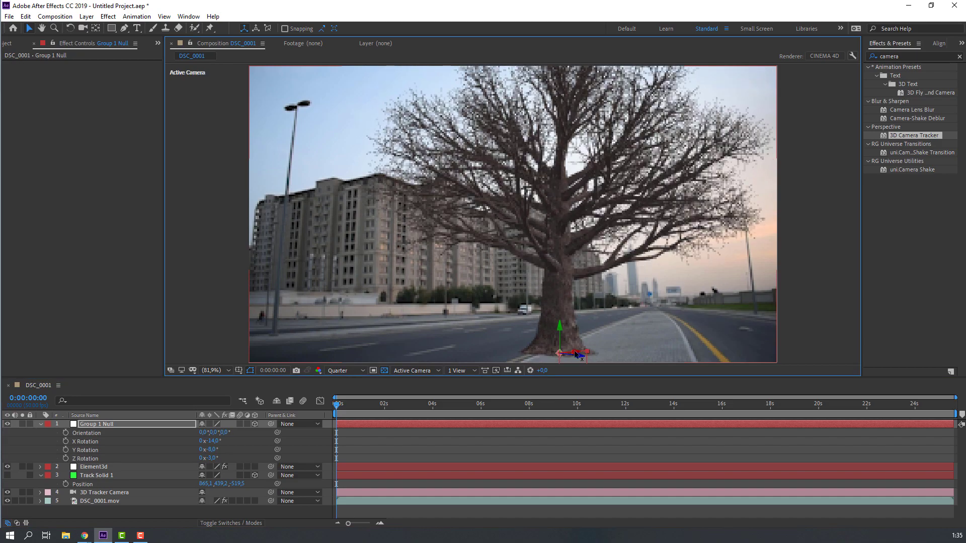
pyautogui.moveTo(576, 355); pyautogui.dragTo(646, 357)
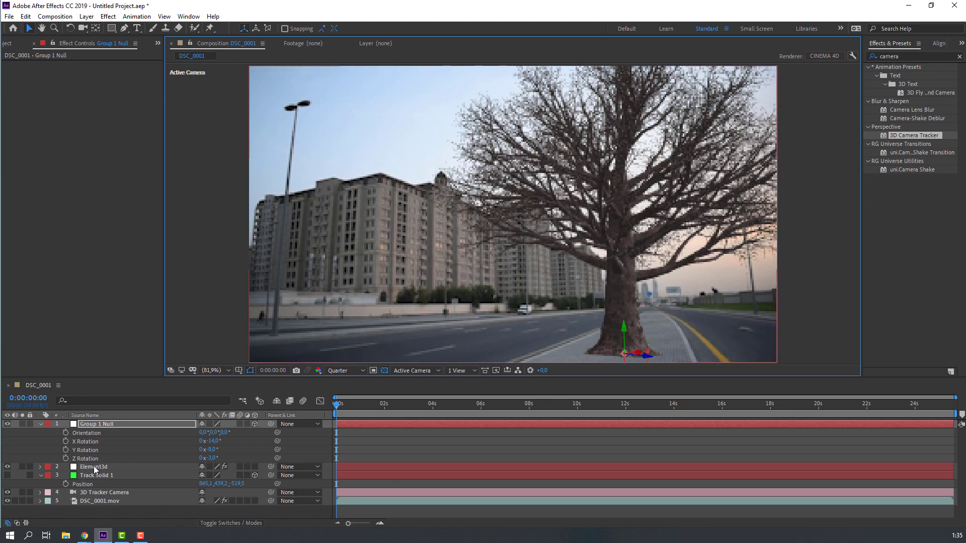
# Step: Expand Element3d's Ambient Occlusion settings and return the preview to Full resolution near the tree base
pyautogui.click(96, 468)
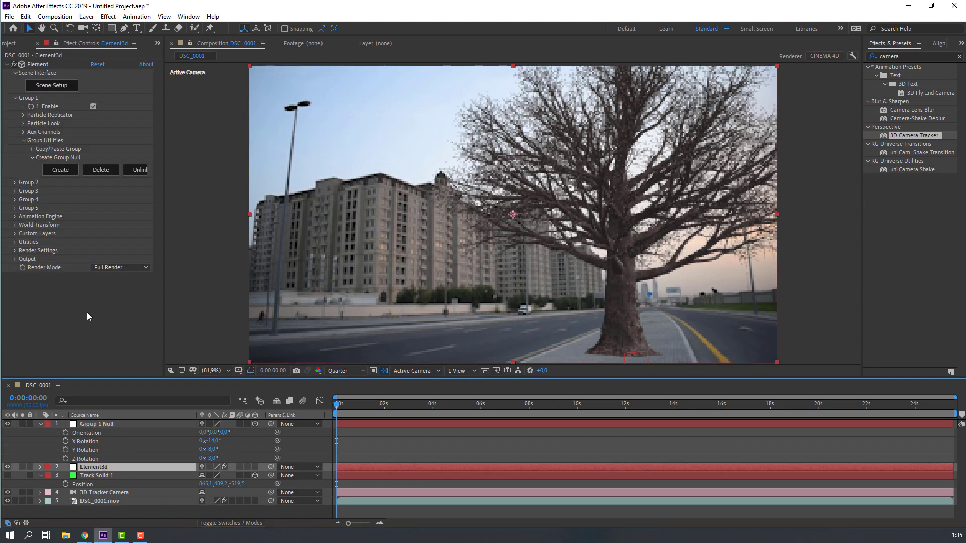
pyautogui.click(15, 251)
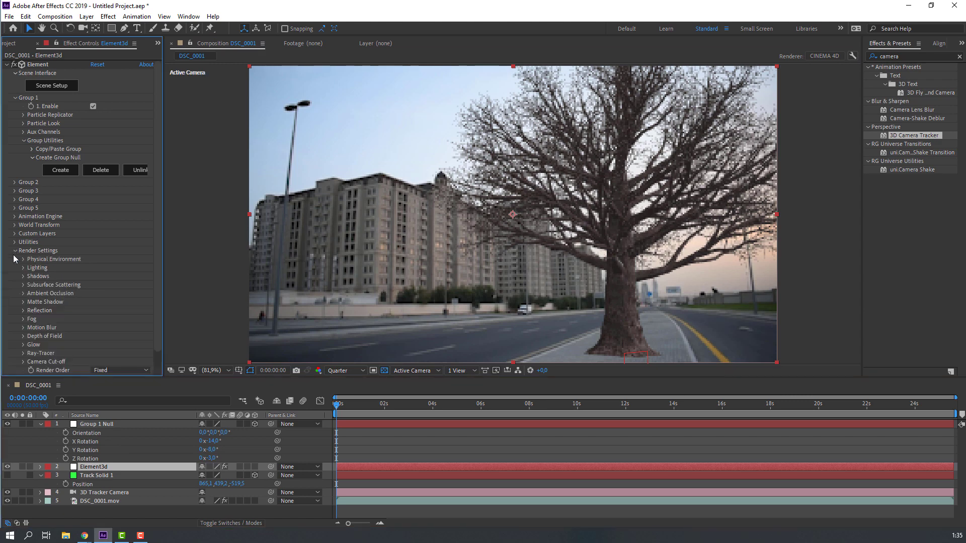
pyautogui.click(23, 294)
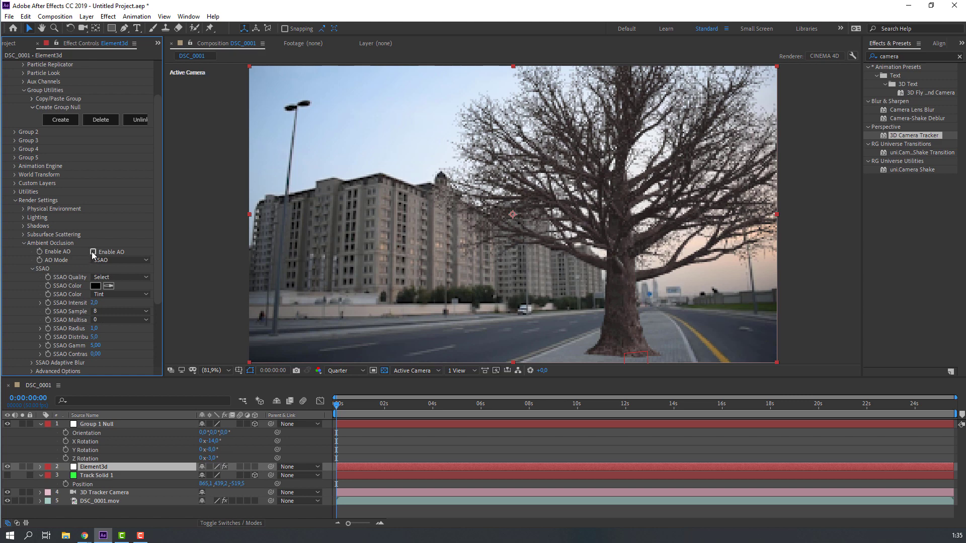
pyautogui.press('Return')
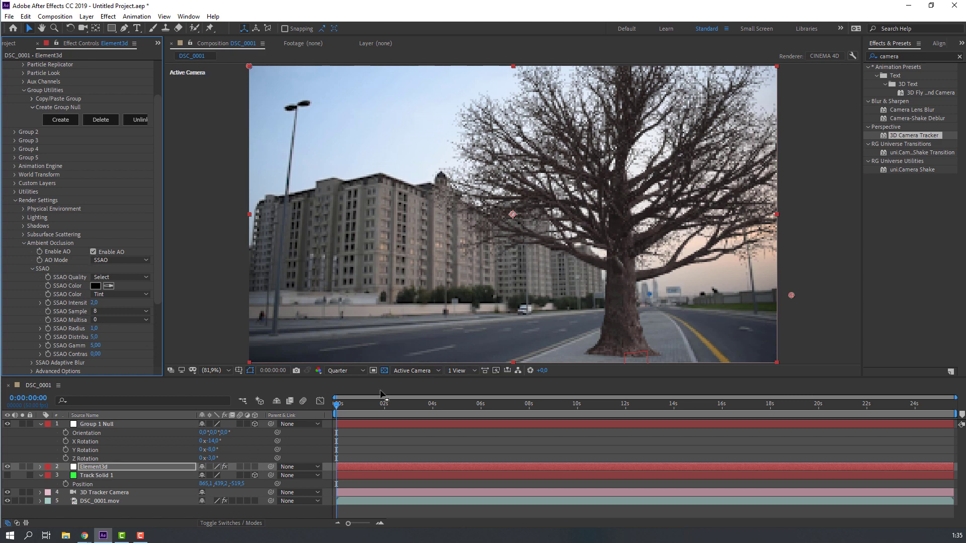
pyautogui.click(347, 371)
pyautogui.click(342, 382)
pyautogui.moveTo(628, 338); pyautogui.dragTo(475, 209)
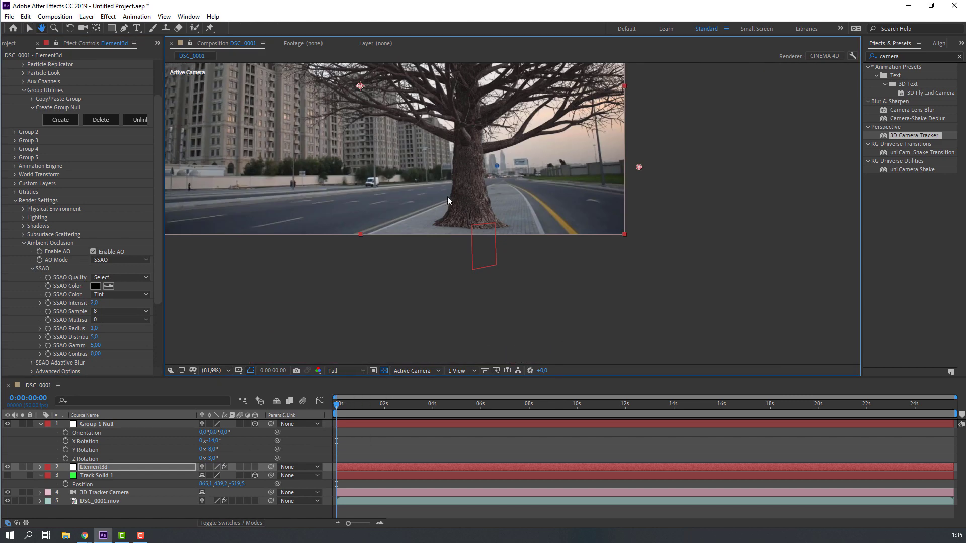
pyautogui.scroll(5, 474, 255)
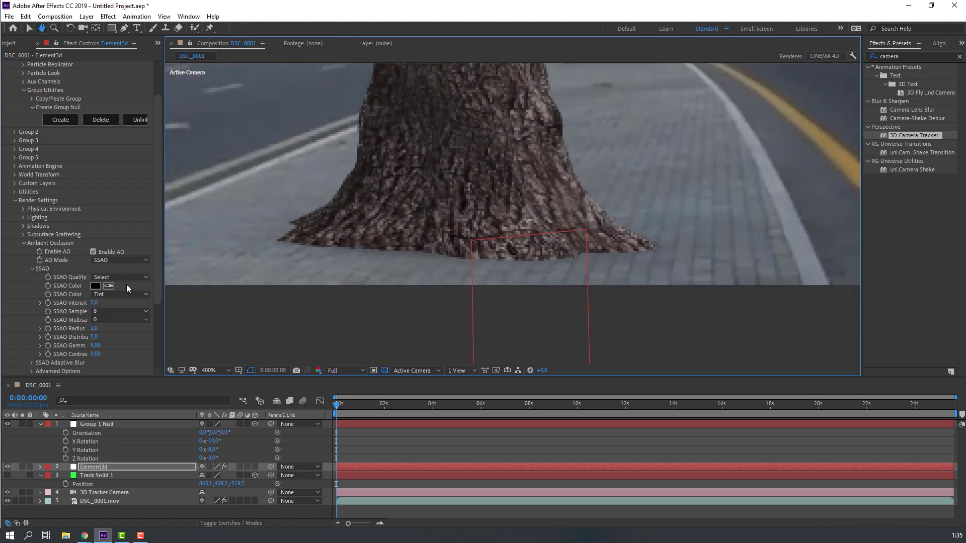
pyautogui.press('v')
# Step: Set SSAO Intensity to 10, Contrast to -0.18, Distribution to 5,7, and fit the viewer
pyautogui.click(93, 255)
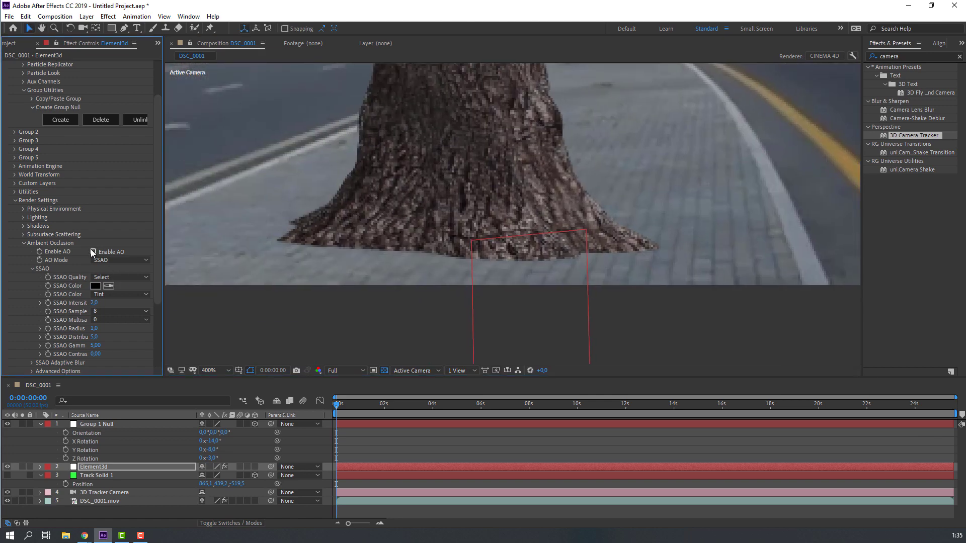
pyautogui.click(94, 303)
pyautogui.write('2')
pyautogui.press('Return')
pyautogui.click(95, 303)
pyautogui.press('Return')
pyautogui.scroll(-4, 384, 234)
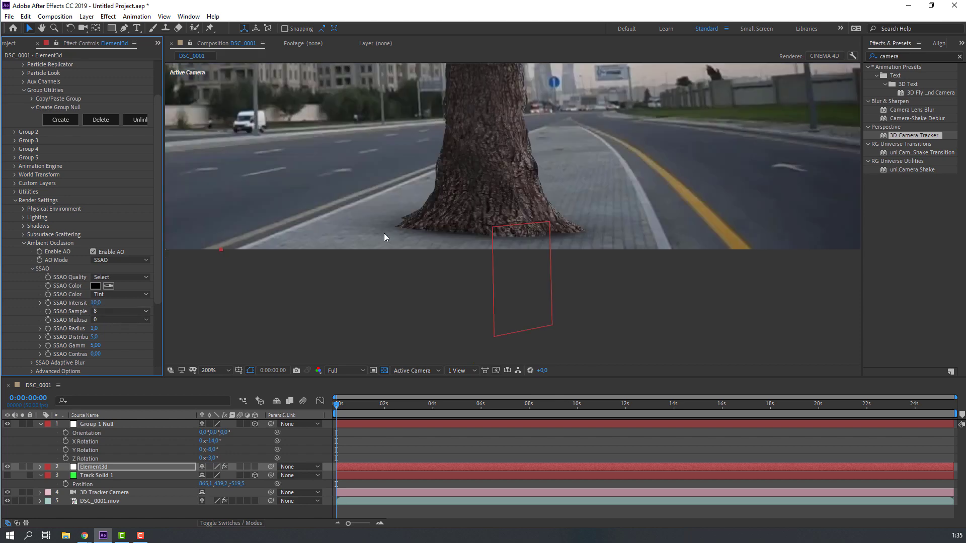
pyautogui.scroll(4, 387, 233)
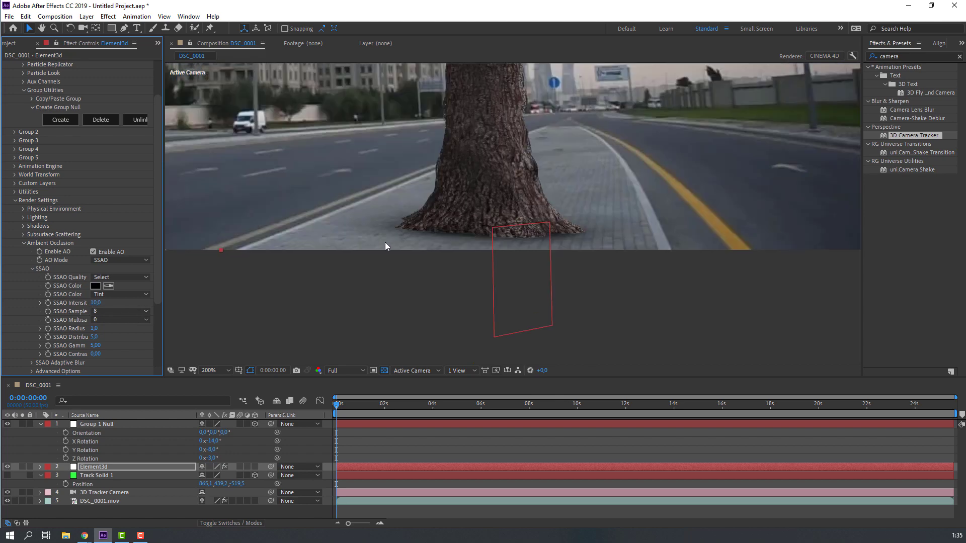
pyautogui.moveTo(90, 354); pyautogui.dragTo(91, 347)
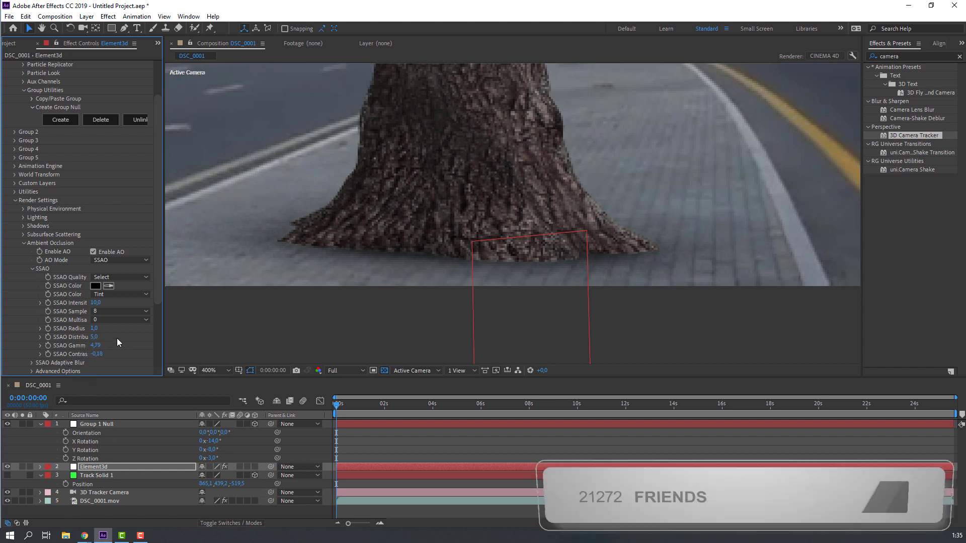
pyautogui.moveTo(94, 337)
pyautogui.mouseDown()
pyautogui.moveTo(141, 339)
pyautogui.moveTo(98, 339)
pyautogui.mouseUp()
pyautogui.press('/')
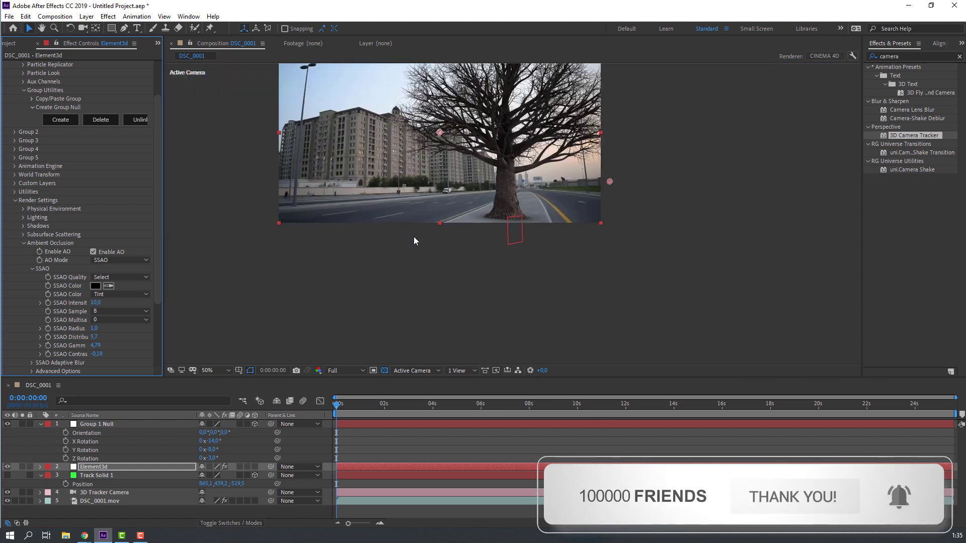
pyautogui.click(228, 370)
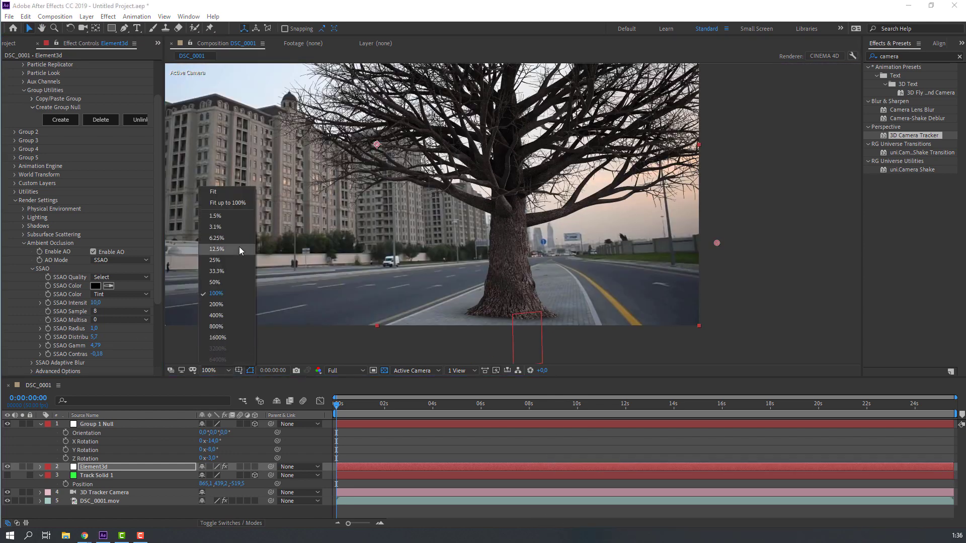
pyautogui.click(213, 202)
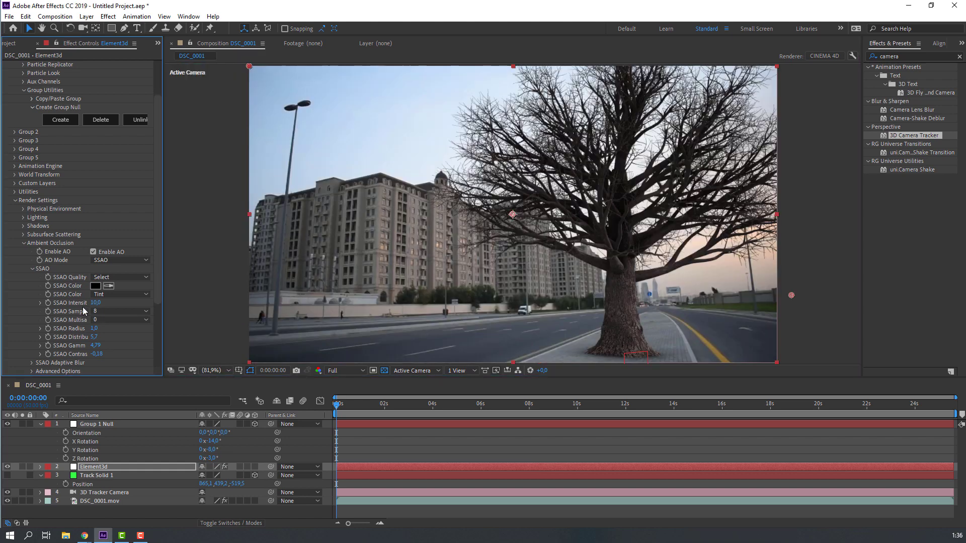
# Step: Set Element3d's Add Lighting preset to Cinema
pyautogui.click(23, 245)
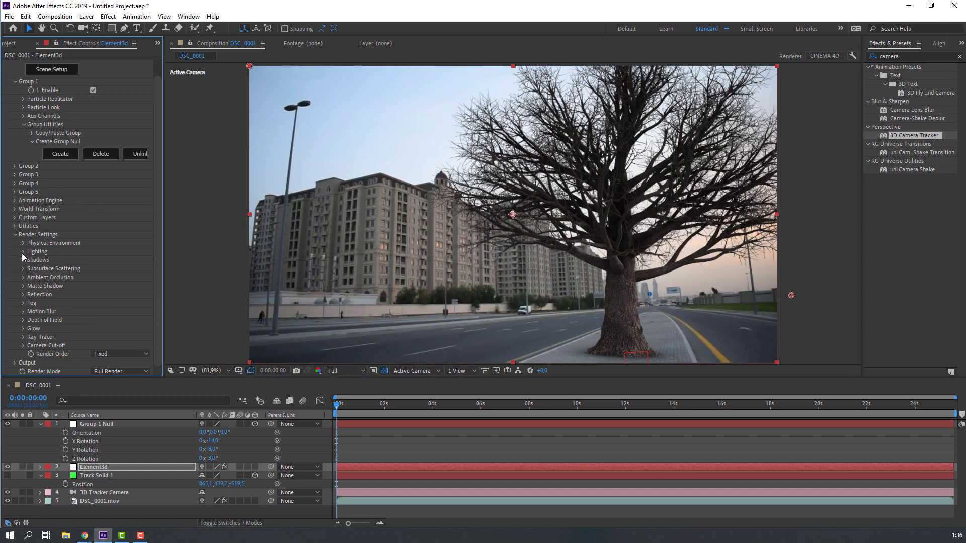
pyautogui.click(23, 251)
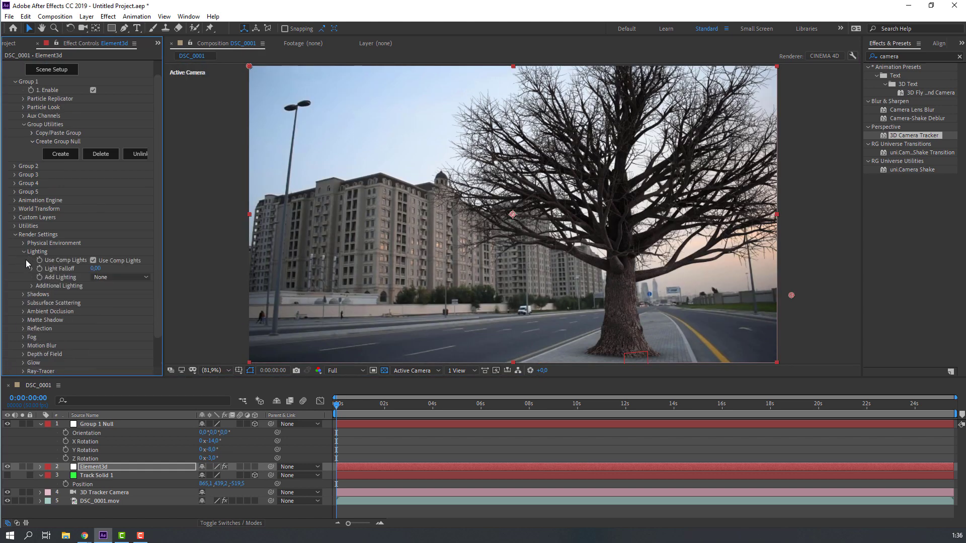
pyautogui.click(108, 279)
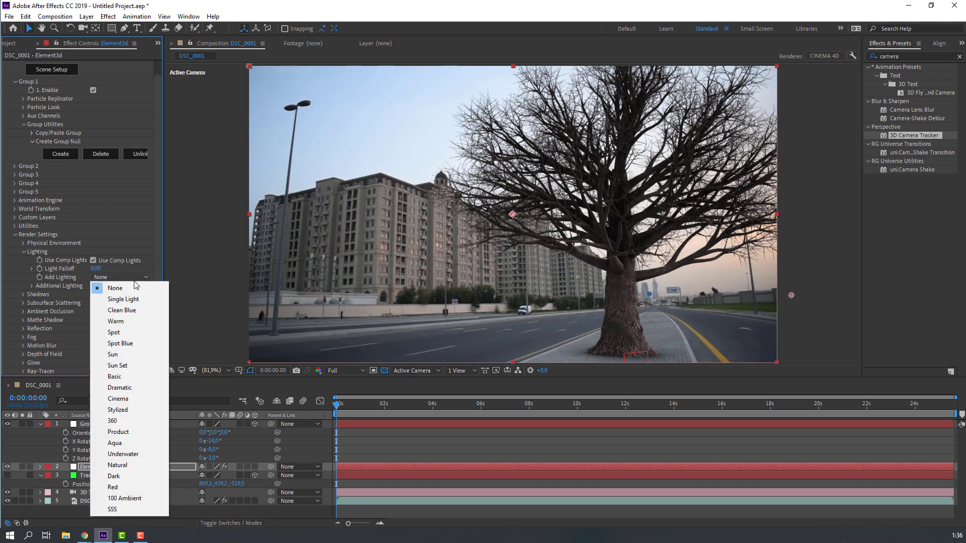
pyautogui.click(126, 399)
# Step: Dim the Additional Lighting to 53% brightness and rotate it to 81° on Y
pyautogui.scroll(1, 566, 301)
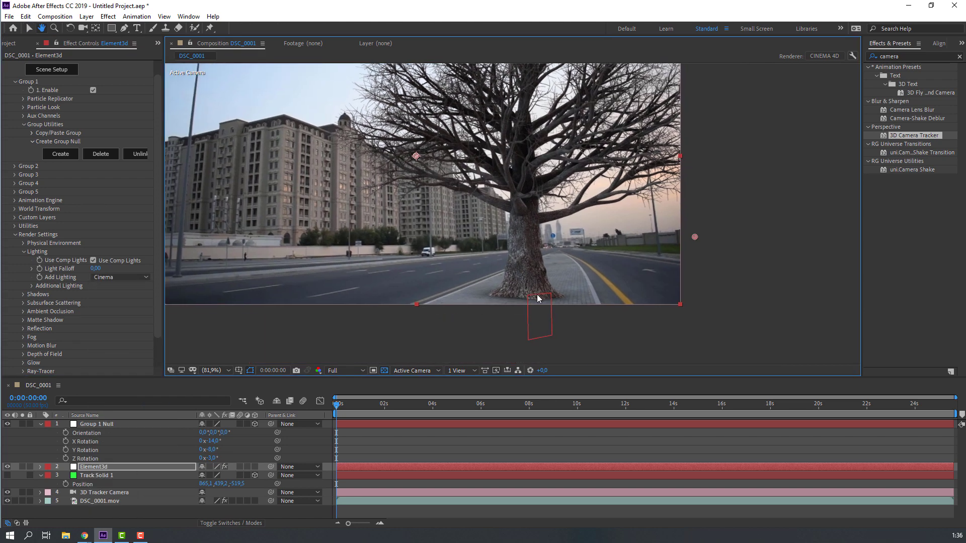
pyautogui.click(33, 287)
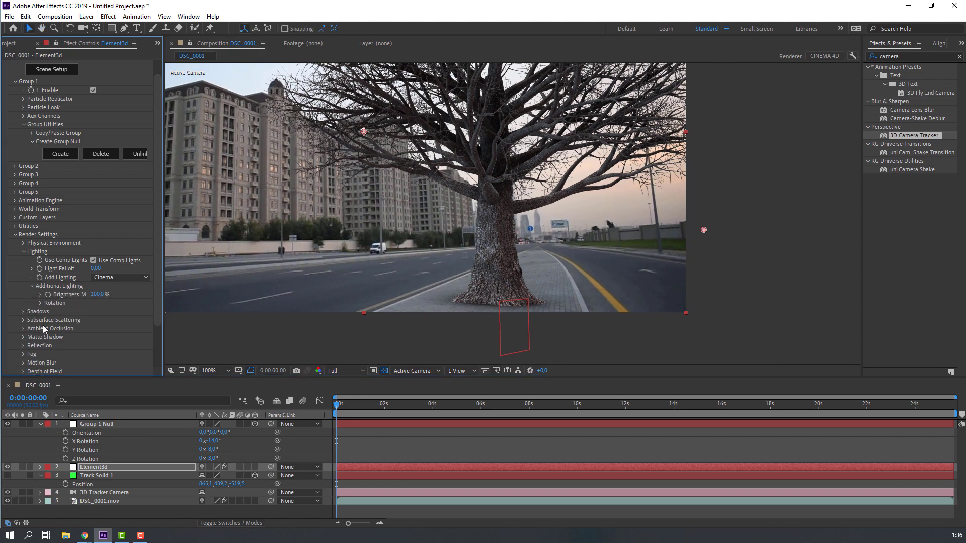
pyautogui.moveTo(99, 300); pyautogui.dragTo(80, 303)
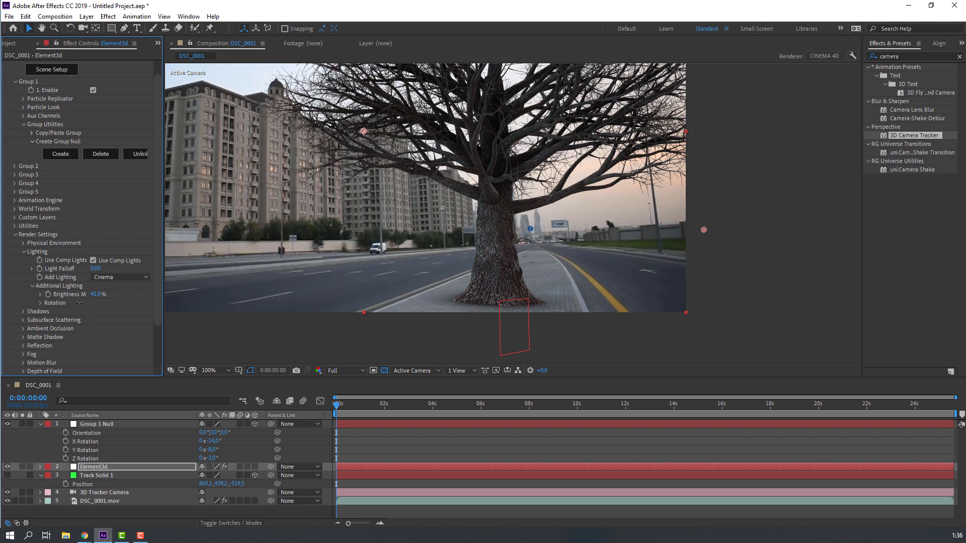
pyautogui.click(41, 303)
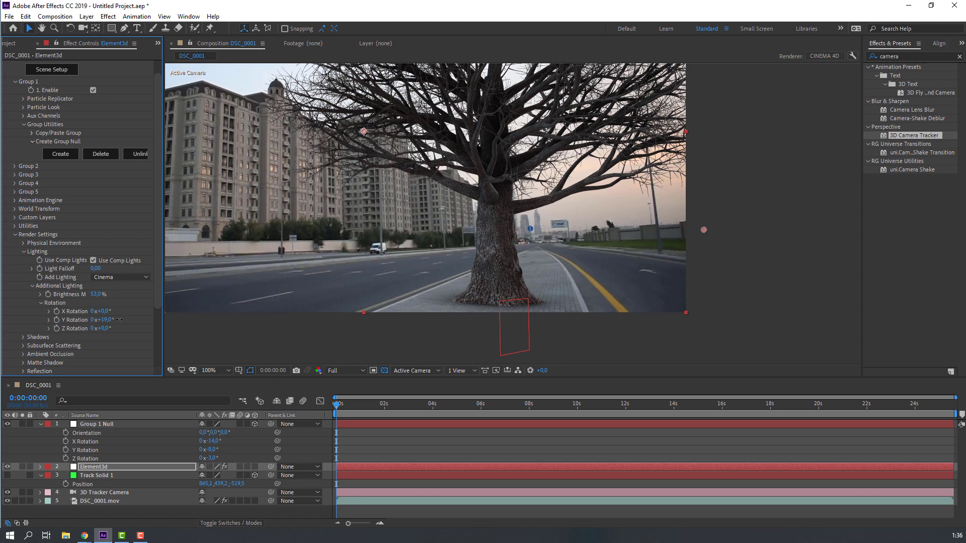
pyautogui.moveTo(120, 320); pyautogui.dragTo(127, 319)
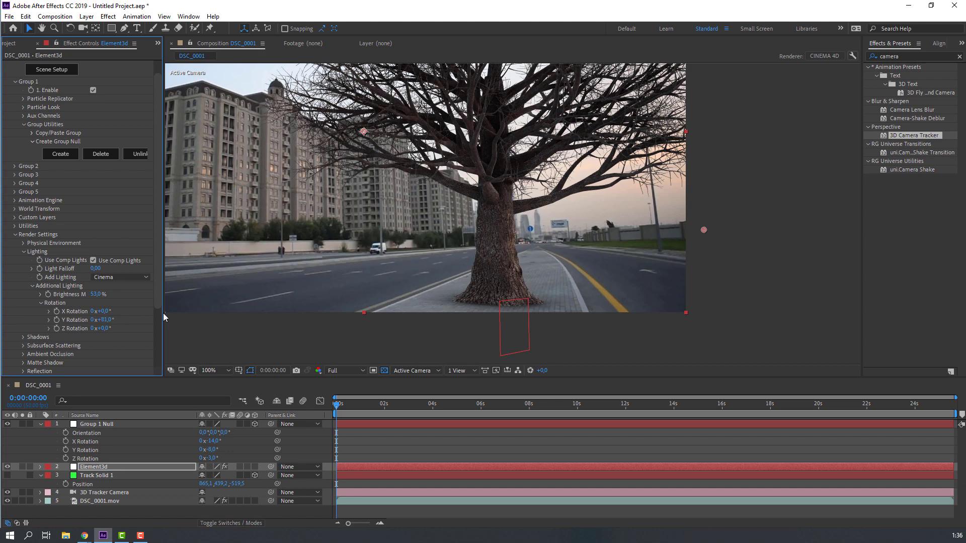
pyautogui.press(',')
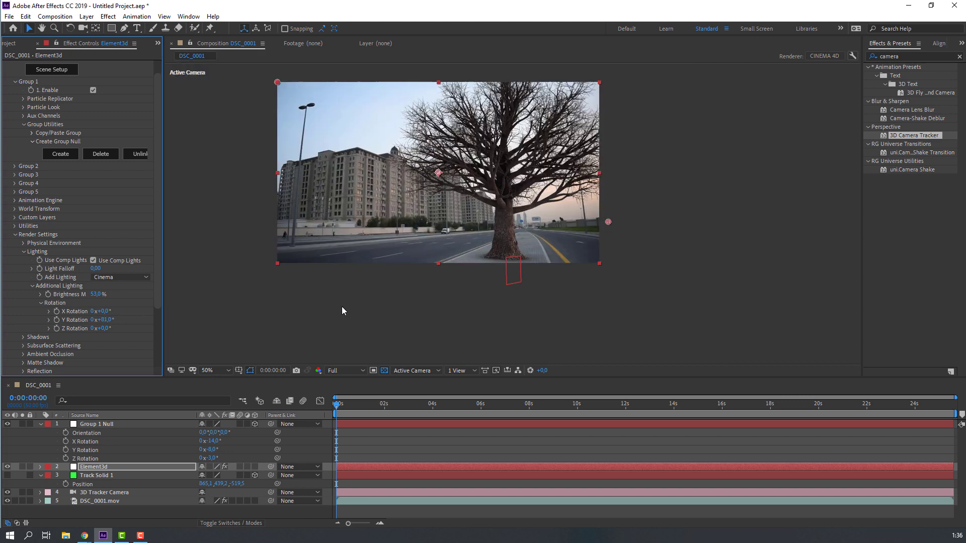
pyautogui.click(24, 252)
pyautogui.moveTo(552, 237); pyautogui.dragTo(527, 249)
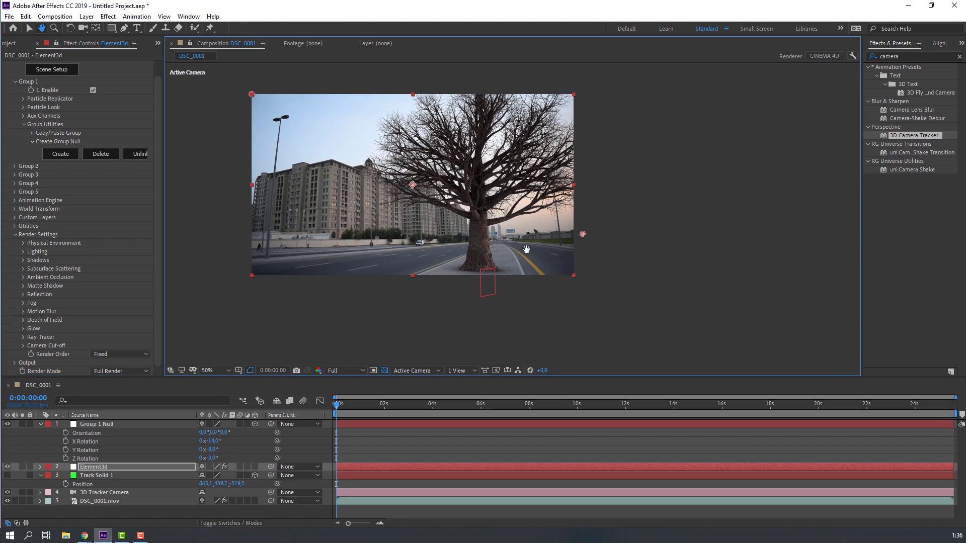
# Step: Set Physical Environment Exposure to 1,46 and Gamma to 0,93, then fit the viewer
pyautogui.press('.')
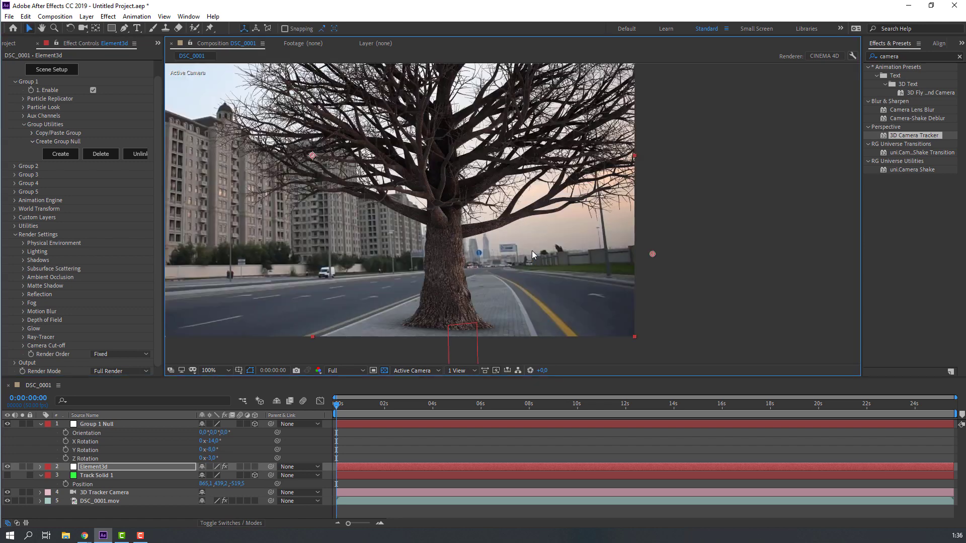
pyautogui.click(23, 243)
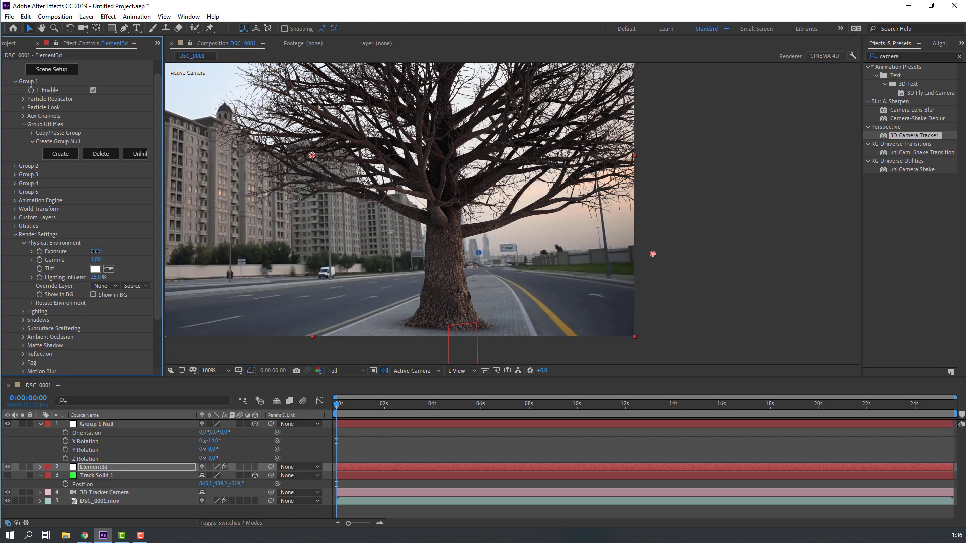
pyautogui.moveTo(112, 253); pyautogui.dragTo(112, 253)
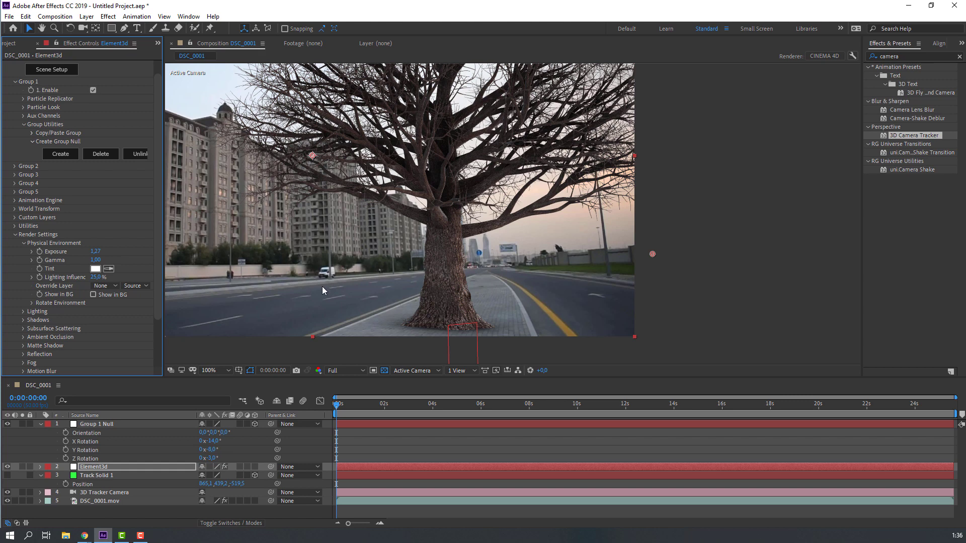
pyautogui.moveTo(95, 260)
pyautogui.mouseDown()
pyautogui.moveTo(84, 261)
pyautogui.moveTo(105, 264)
pyautogui.moveTo(98, 268)
pyautogui.mouseUp()
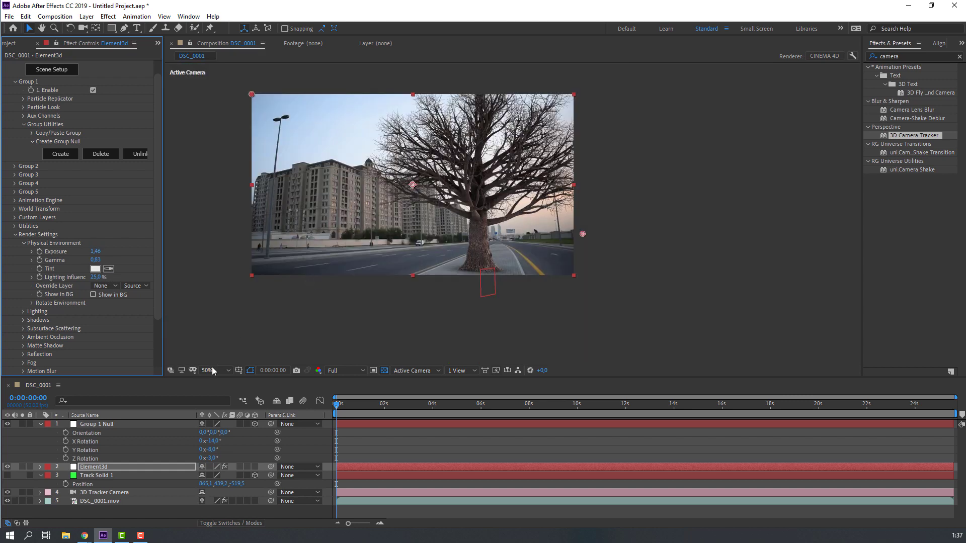
pyautogui.click(212, 371)
pyautogui.click(214, 193)
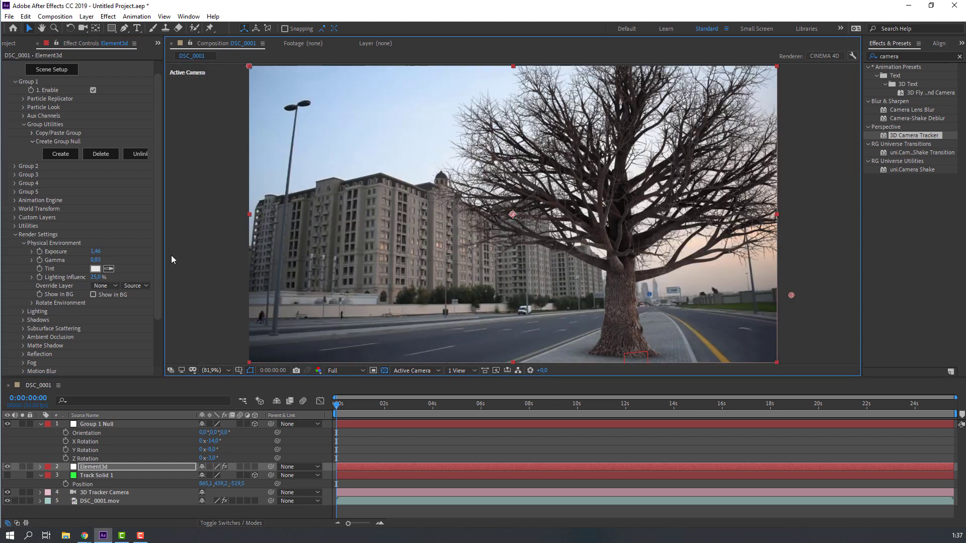
# Step: Collapse the open property rows and set Group 1's Particle Count to 2
pyautogui.click(41, 475)
pyautogui.click(40, 424)
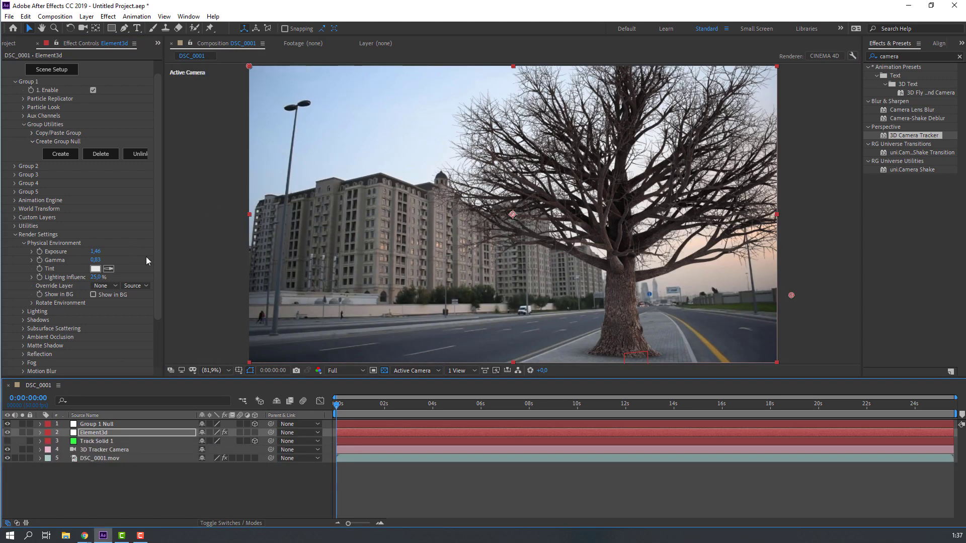
pyautogui.click(14, 235)
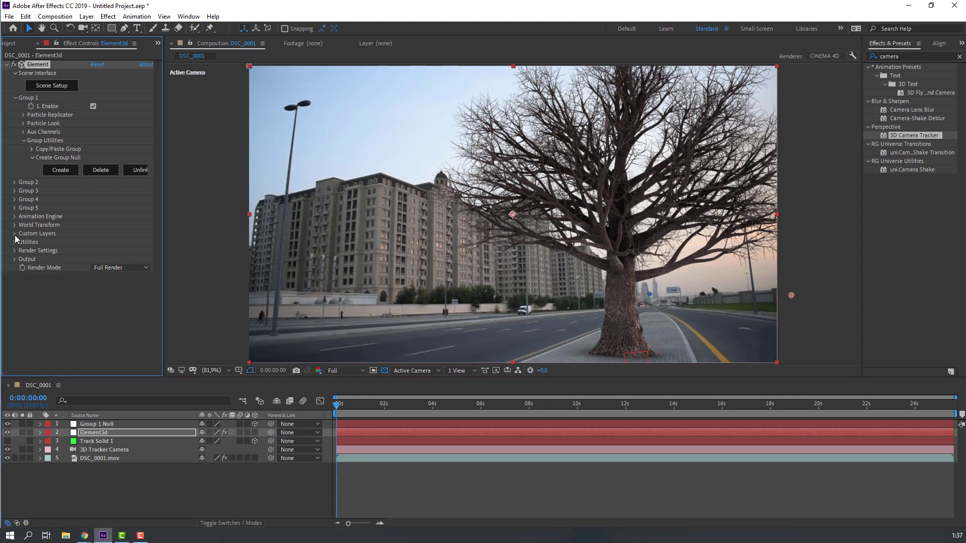
pyautogui.click(24, 115)
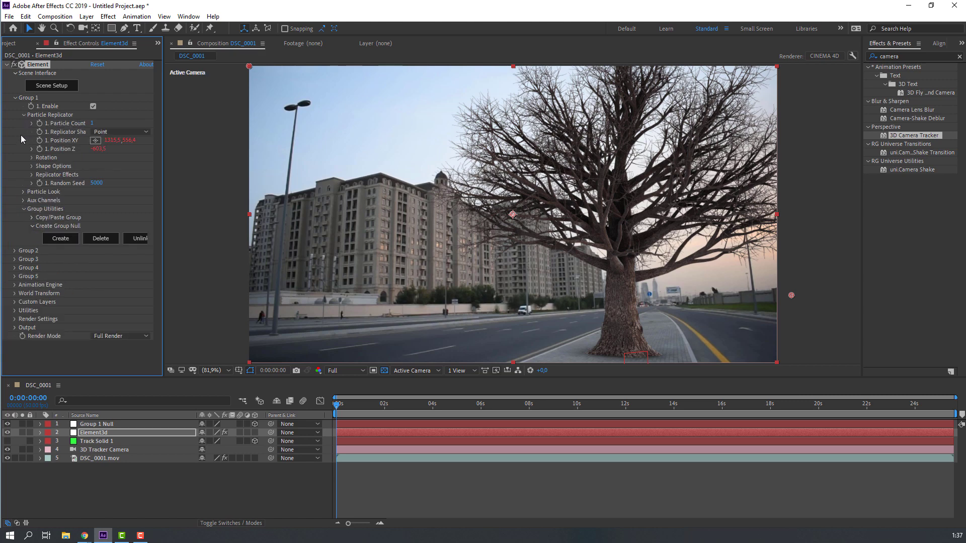
pyautogui.click(92, 124)
pyautogui.write('2')
pyautogui.press('Return')
# Step: Switch the Replicator Shape to 3D Grid with Grid Z and Grid Y set to 1
pyautogui.click(121, 132)
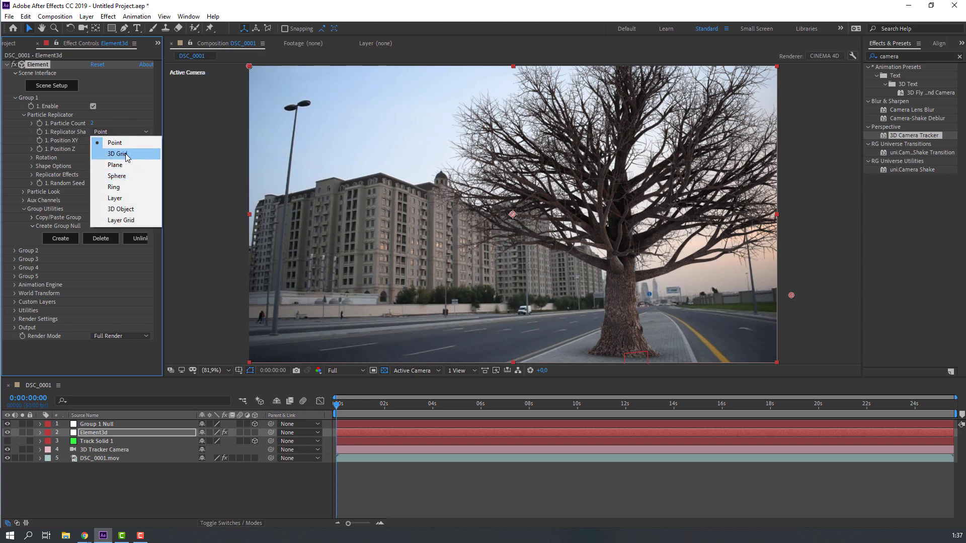
pyautogui.click(125, 154)
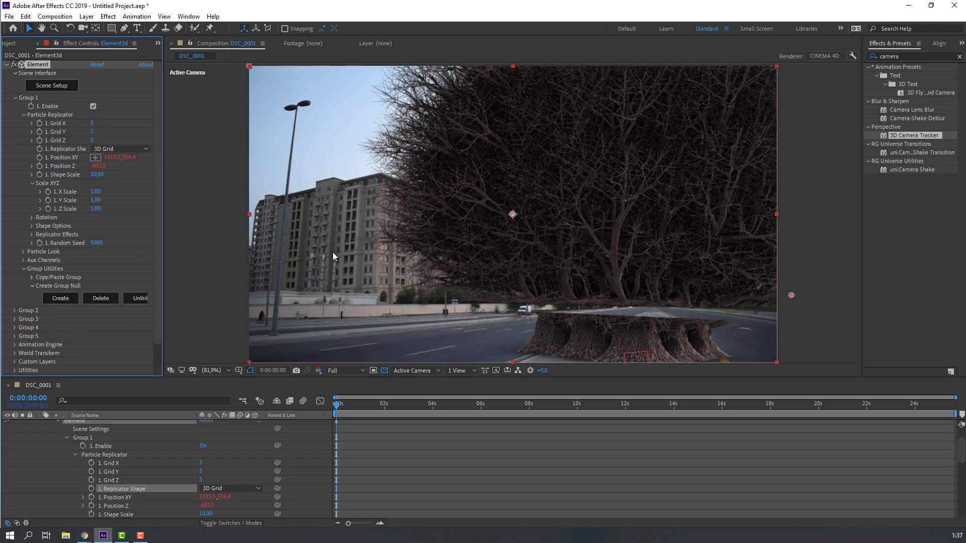
pyautogui.click(93, 140)
pyautogui.write('1')
pyautogui.press('Return')
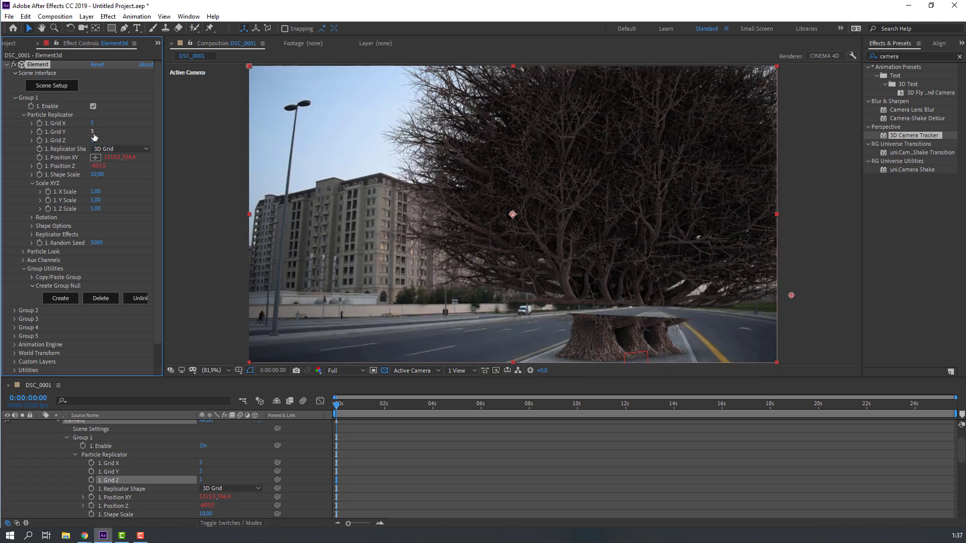
pyautogui.click(93, 133)
pyautogui.press('Return')
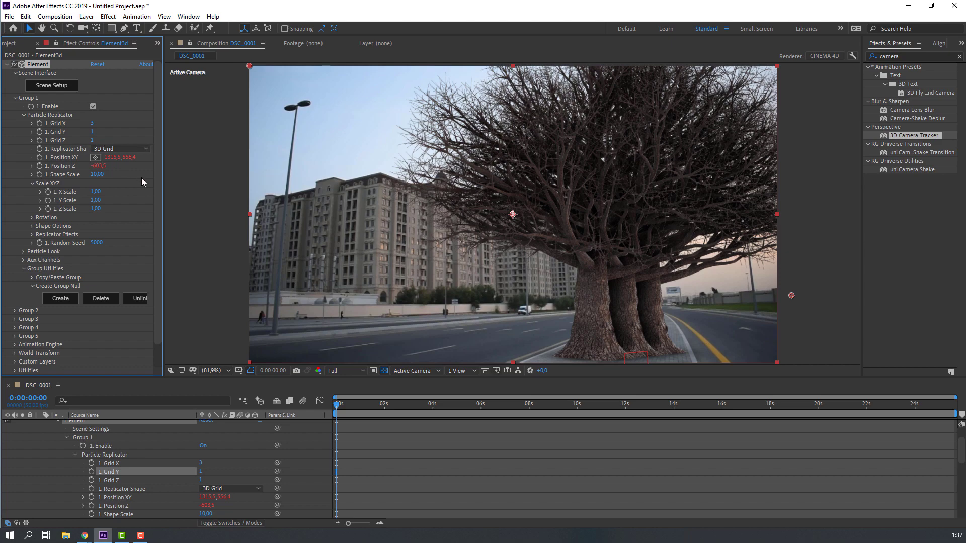
pyautogui.scroll(-1, 119, 210)
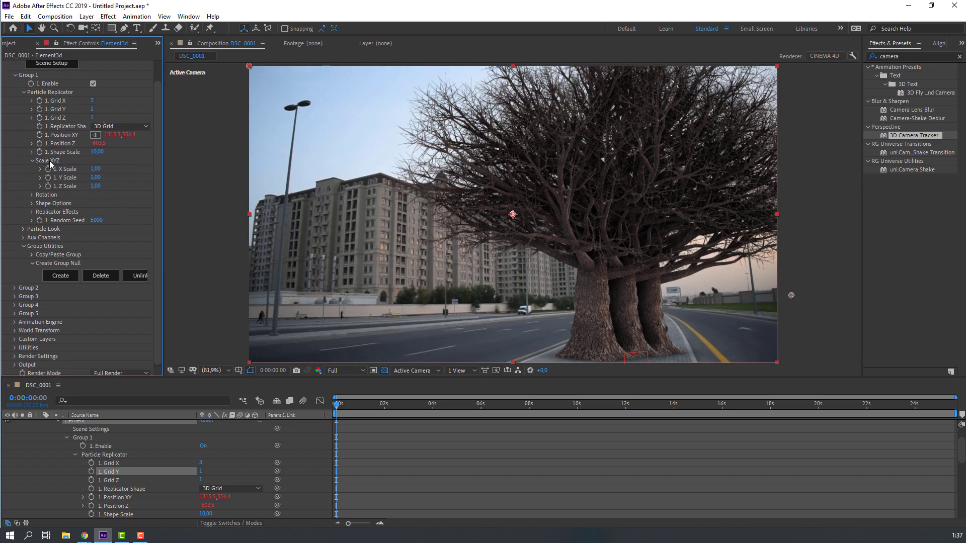
# Step: Widen the replicator X Scale and rotate the replicated trees around Y
pyautogui.moveTo(95, 169); pyautogui.dragTo(95, 168)
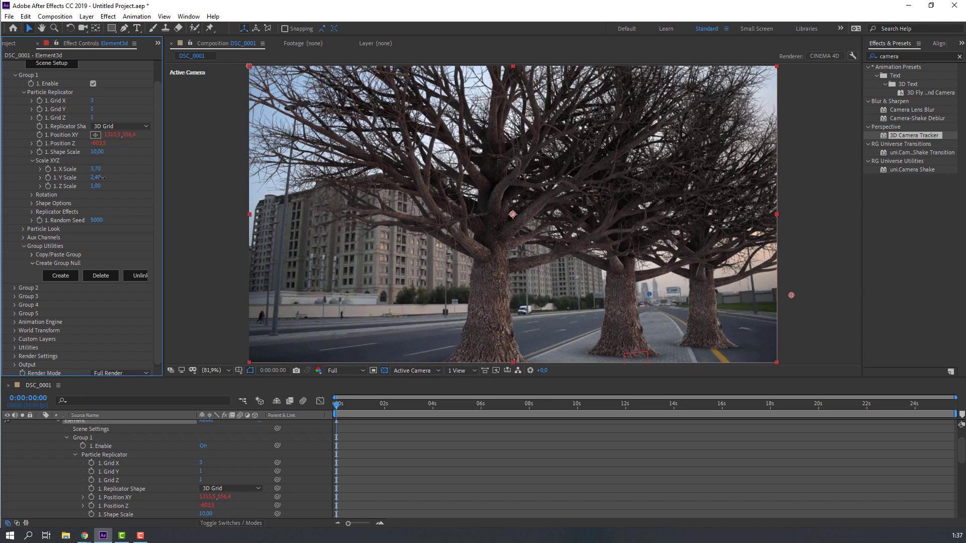
pyautogui.moveTo(97, 171); pyautogui.dragTo(112, 202)
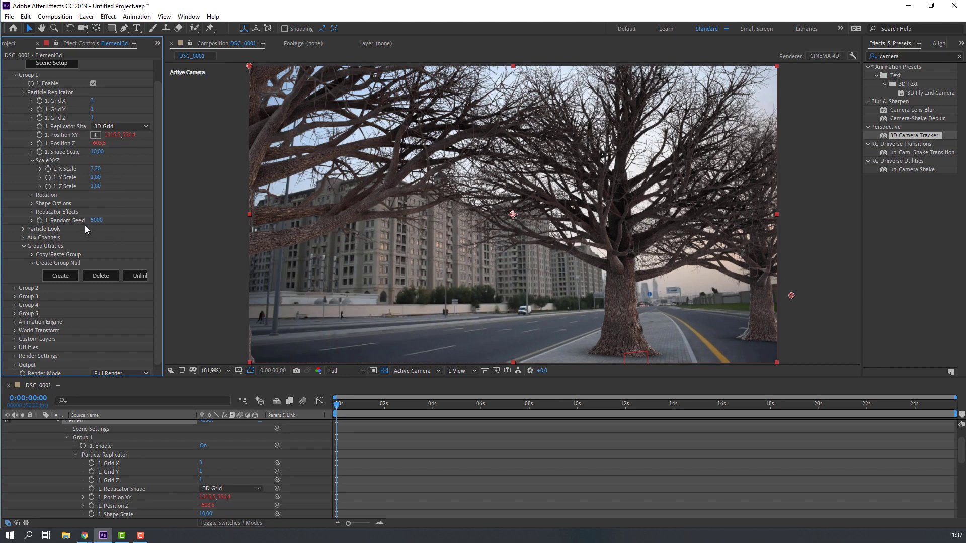
pyautogui.click(31, 195)
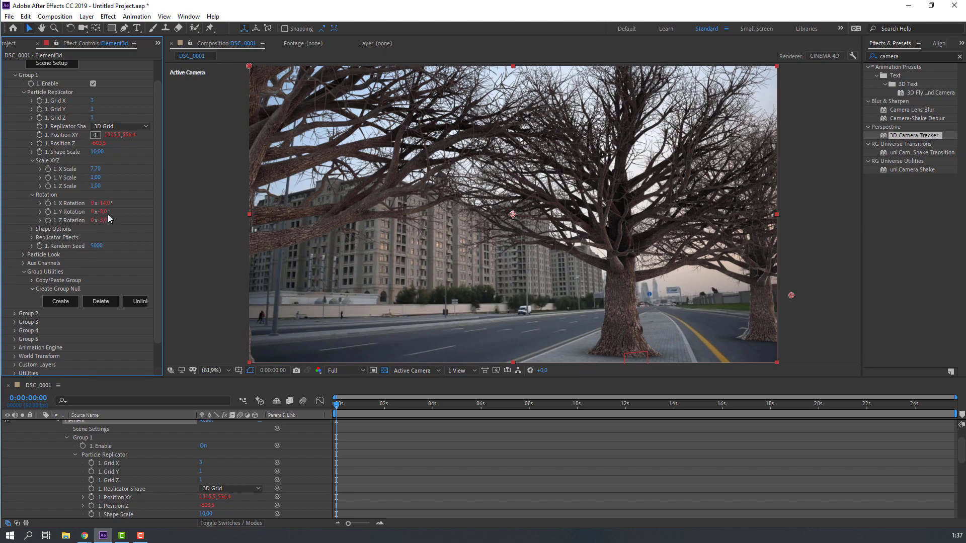
pyautogui.moveTo(104, 212); pyautogui.dragTo(131, 214)
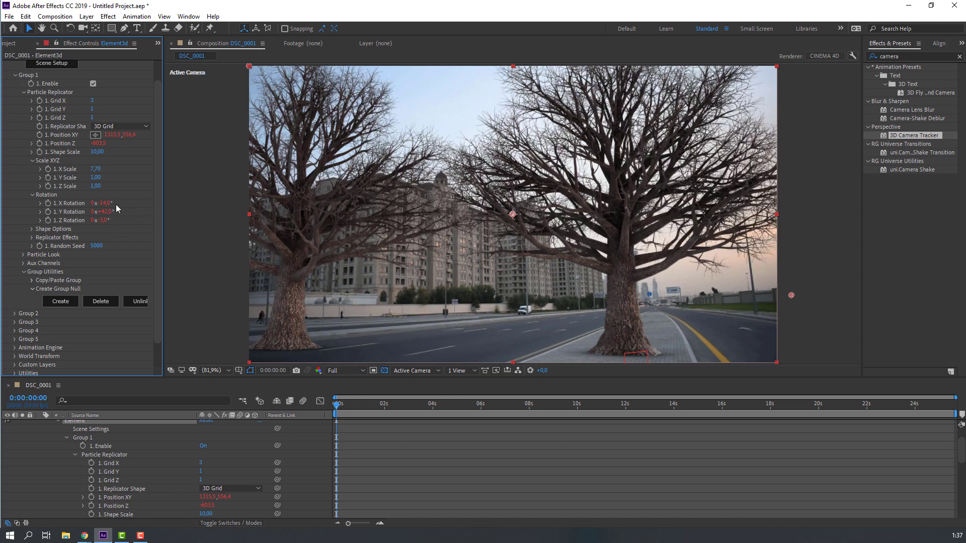
# Step: Fine-tune tree spacing to X Scale 23,80 and adjust Y rotation, checking later frames
pyautogui.moveTo(96, 169); pyautogui.dragTo(102, 169)
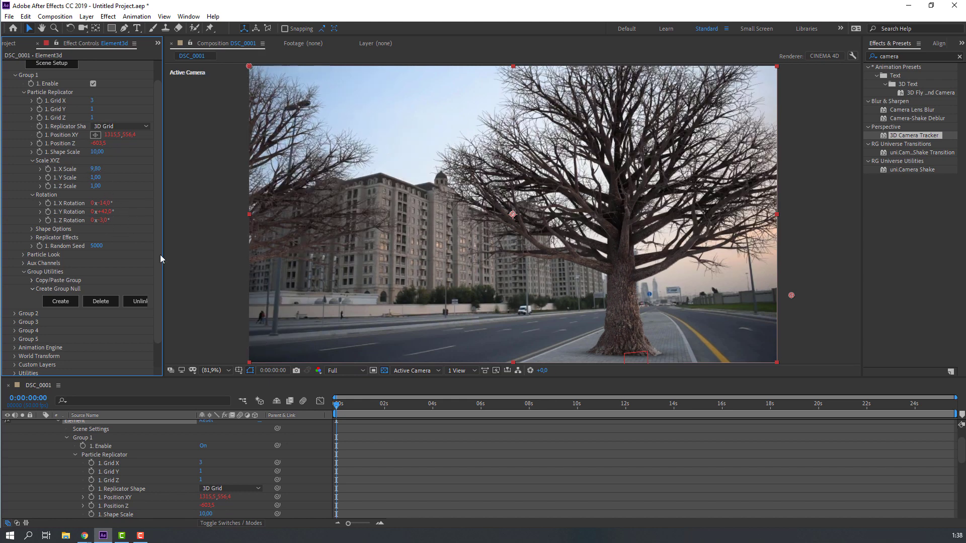
pyautogui.moveTo(366, 403); pyautogui.dragTo(436, 405)
pyautogui.moveTo(94, 169); pyautogui.dragTo(129, 164)
pyautogui.moveTo(437, 405); pyautogui.dragTo(459, 410)
pyautogui.moveTo(88, 166); pyautogui.dragTo(101, 167)
pyautogui.moveTo(102, 212); pyautogui.dragTo(110, 212)
pyautogui.moveTo(97, 169); pyautogui.dragTo(127, 170)
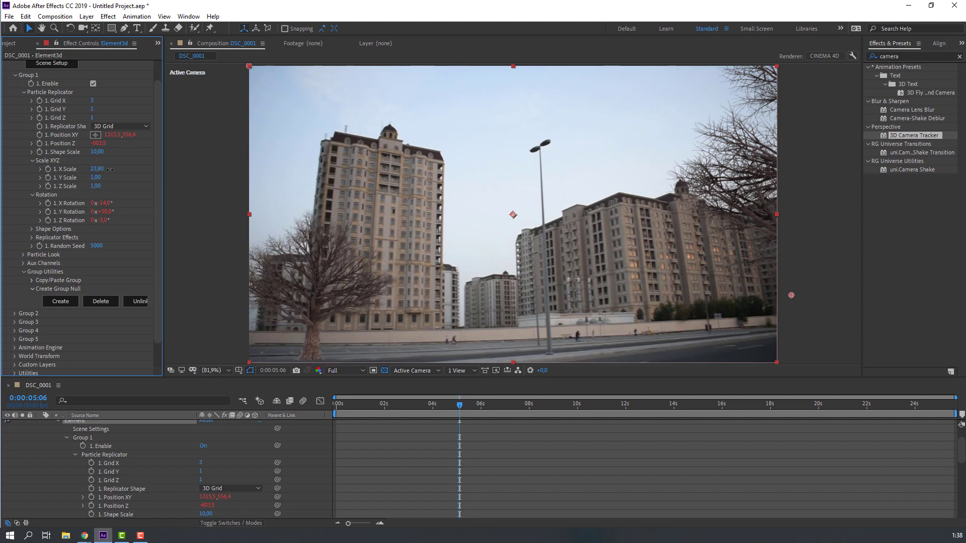
# Step: Revert the tree replicator X Scale to 21,10, preview the result, and return to frame 0
pyautogui.hotkey('ctrl', 'z')
pyautogui.click(450, 408)
pyautogui.moveTo(449, 408); pyautogui.dragTo(798, 403)
pyautogui.press('space')
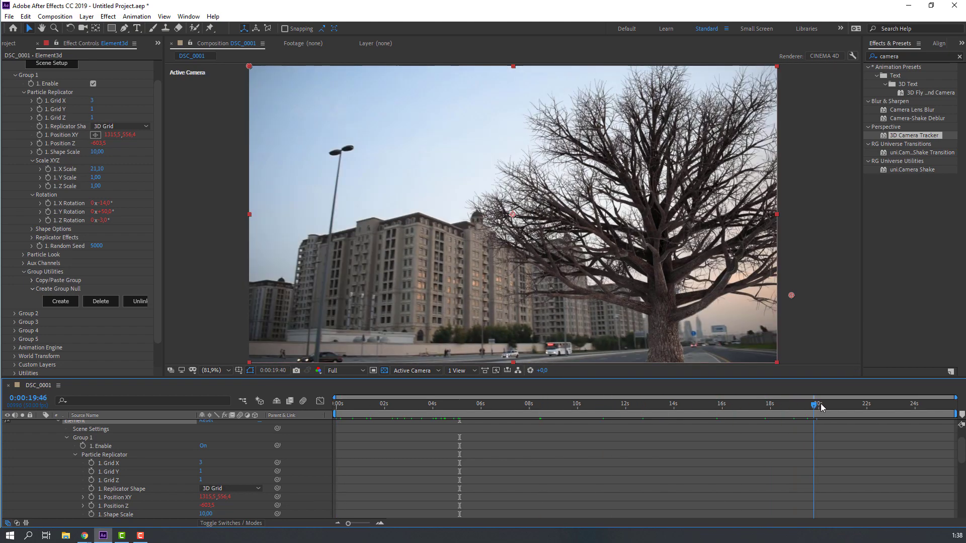
pyautogui.click(340, 424)
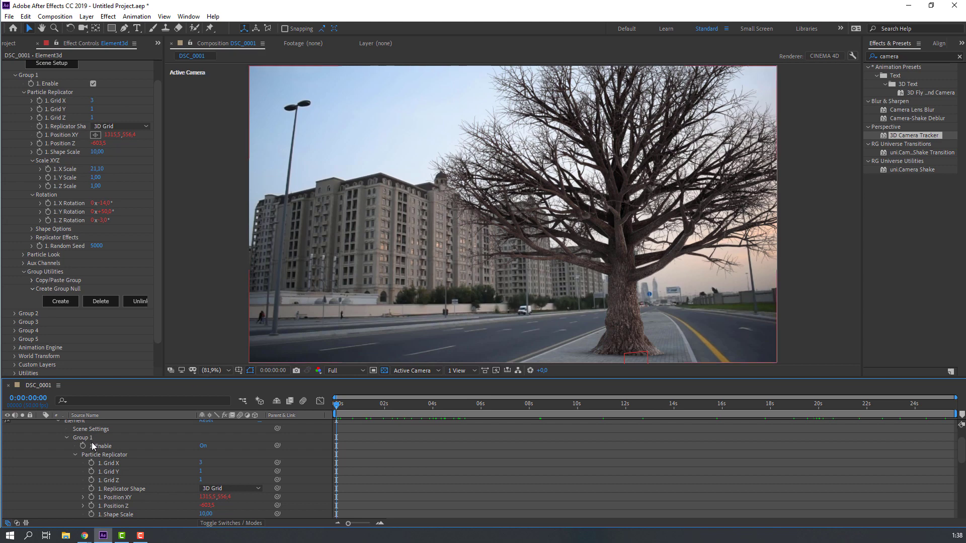
# Step: Enable Twist under Element3d's Particle Look > Deform settings
pyautogui.click(58, 420)
pyautogui.click(22, 255)
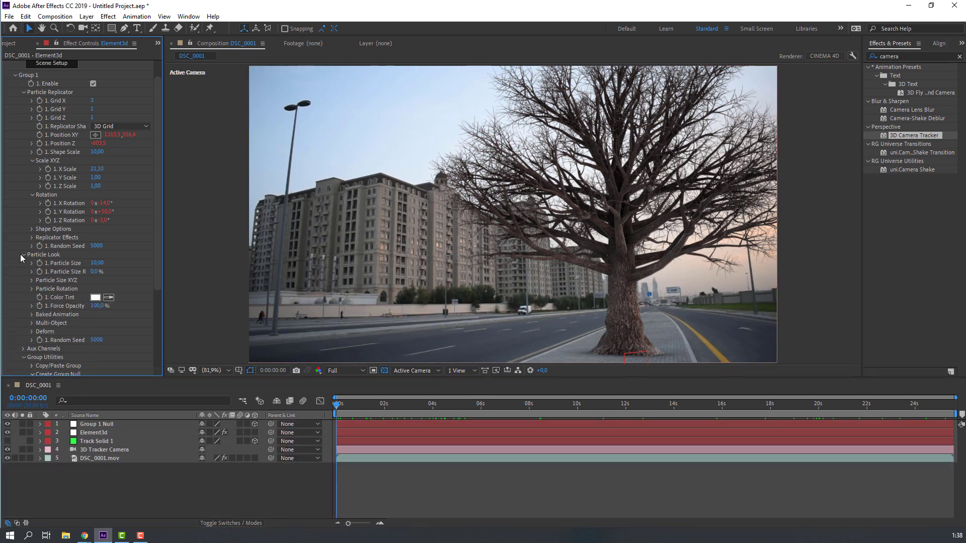
pyautogui.scroll(-1, 22, 289)
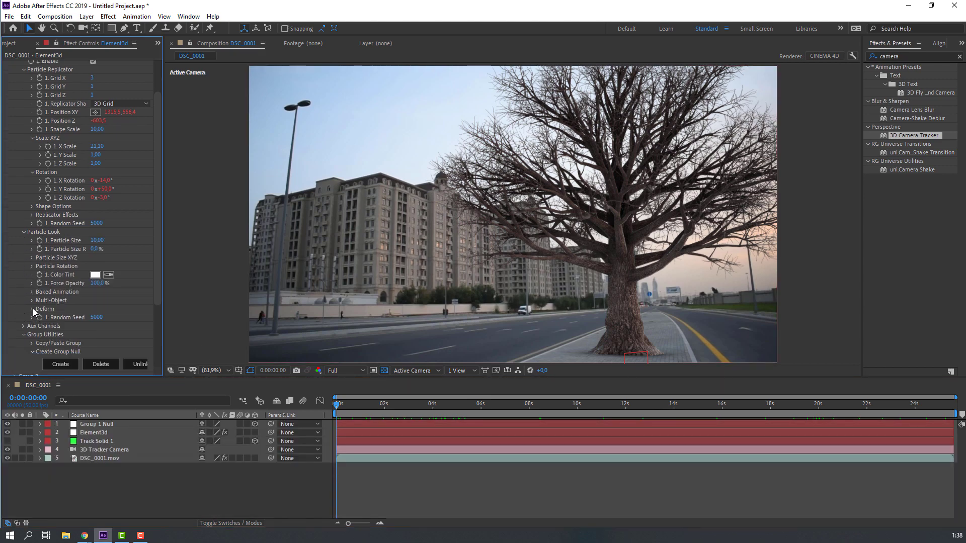
pyautogui.click(31, 309)
pyautogui.moveTo(159, 270); pyautogui.dragTo(158, 294)
pyautogui.click(41, 277)
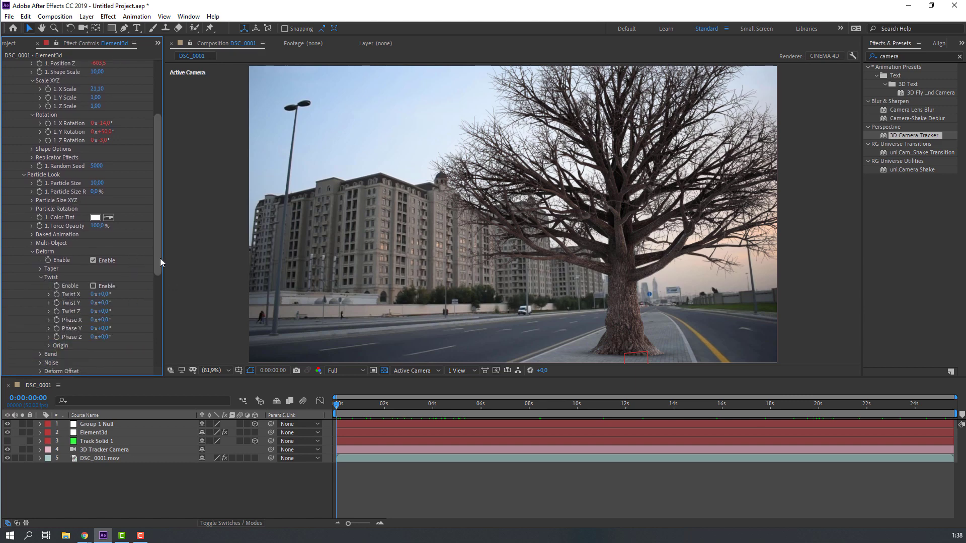
pyautogui.moveTo(160, 258); pyautogui.dragTo(159, 280)
pyautogui.click(93, 245)
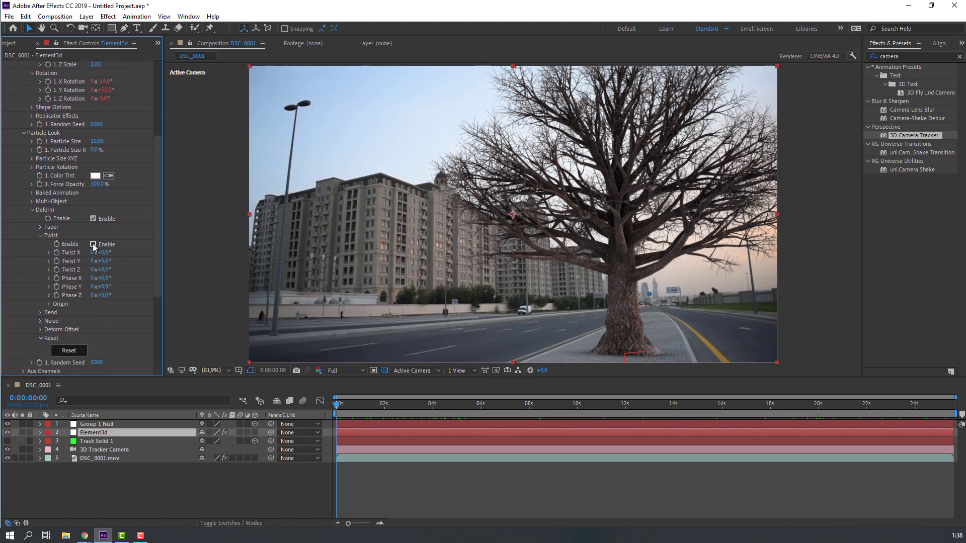
# Step: Keyframe Twist Y at 0x near 1.5 seconds and 10x at the composition's end
pyautogui.moveTo(352, 411); pyautogui.dragTo(382, 416)
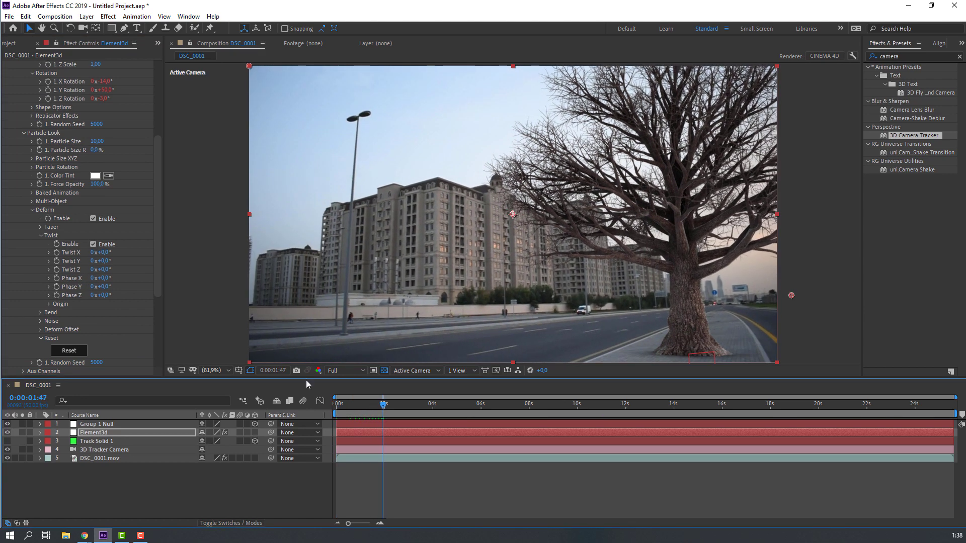
pyautogui.click(55, 263)
pyautogui.moveTo(396, 406); pyautogui.dragTo(962, 418)
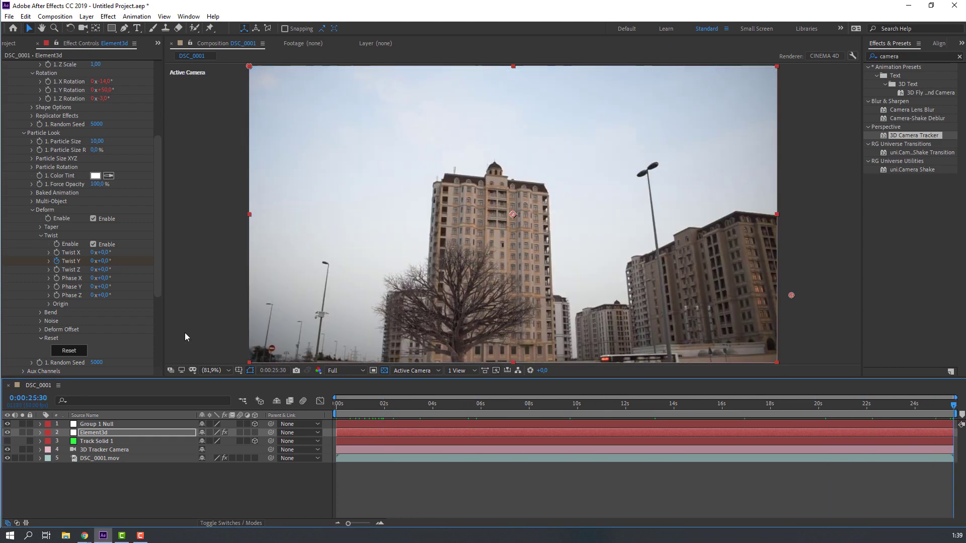
pyautogui.click(93, 262)
pyautogui.write('10')
pyautogui.press('Return')
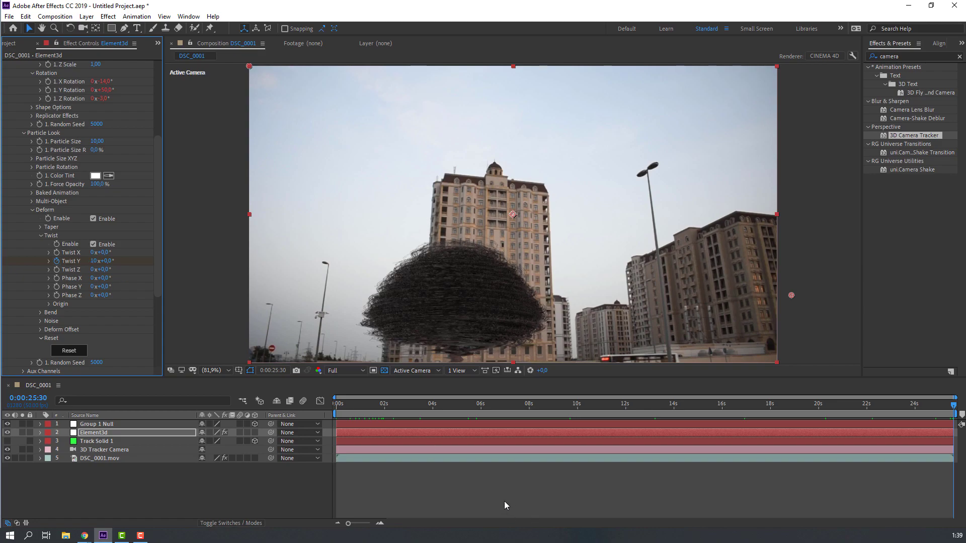
# Step: Preview the composition at Quarter resolution
pyautogui.click(340, 370)
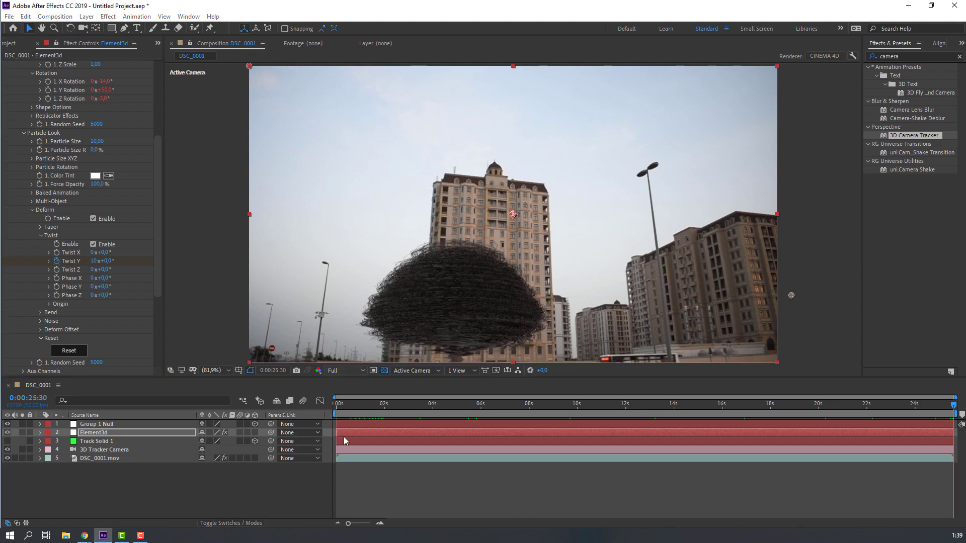
pyautogui.click(344, 437)
pyautogui.press('space')
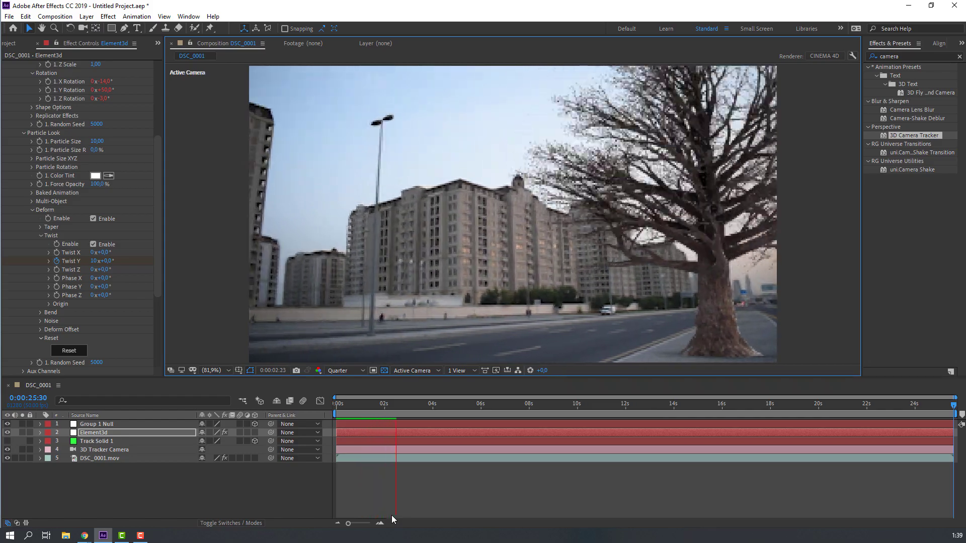
pyautogui.press('space')
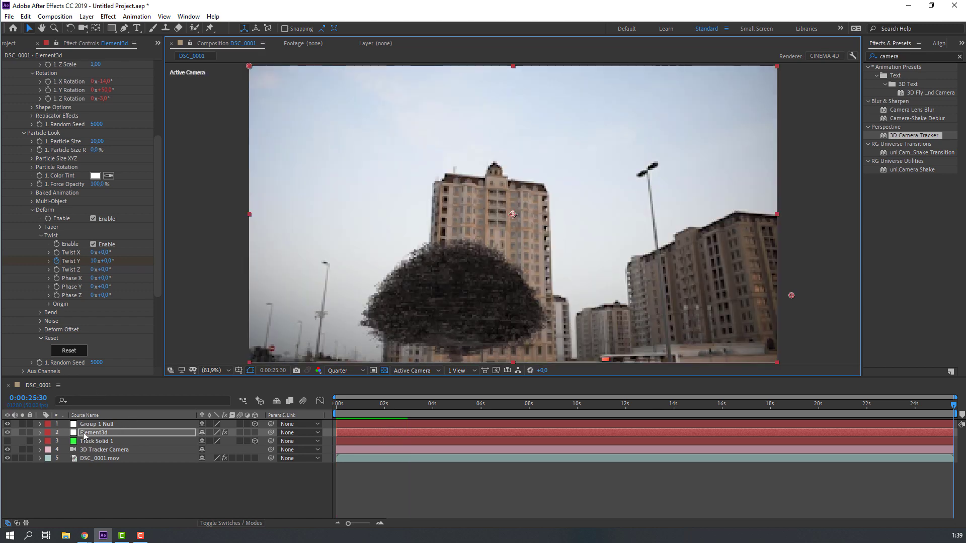
# Step: Apply Keyframe Assistant > Easy Ease In to the Twist Y keyframes
pyautogui.press('u')
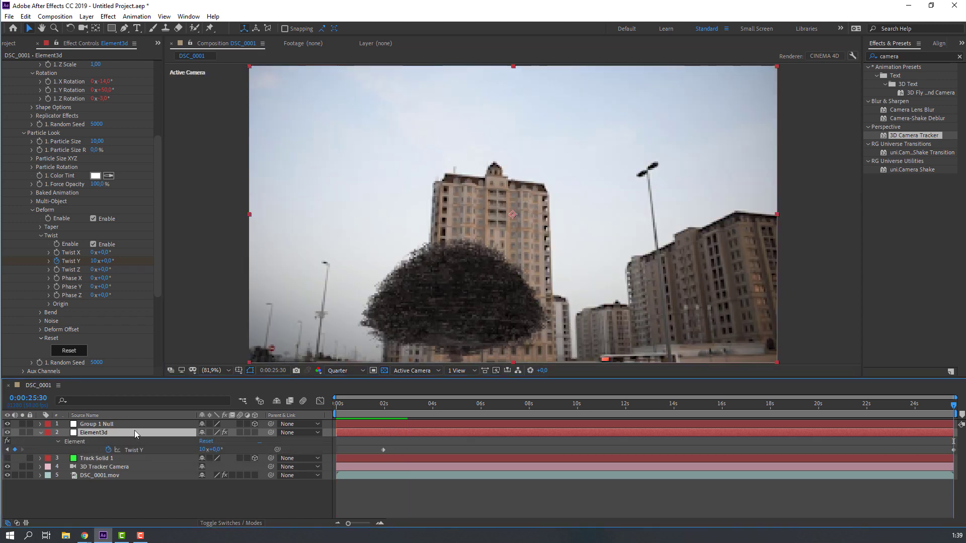
pyautogui.moveTo(340, 445); pyautogui.dragTo(668, 453)
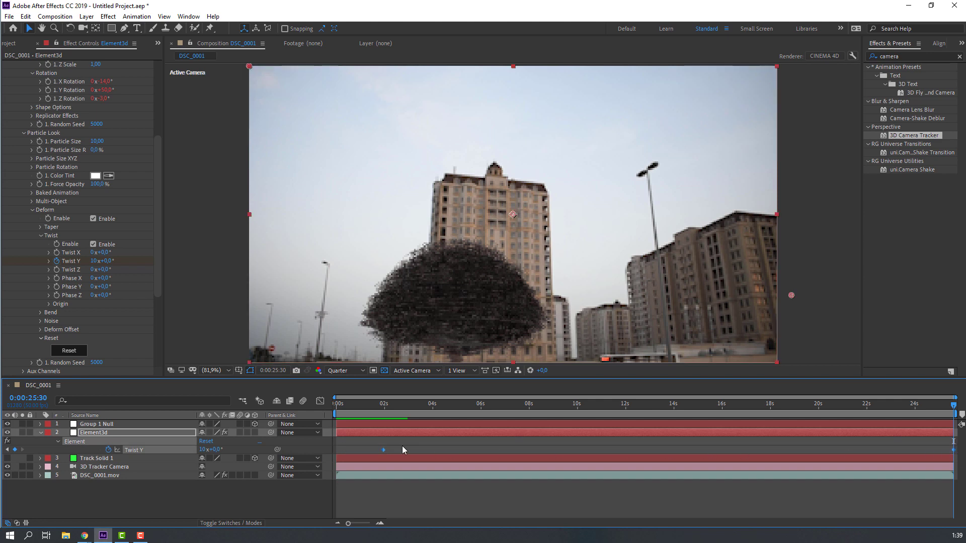
pyautogui.rightClick(383, 449)
pyautogui.moveTo(452, 442)
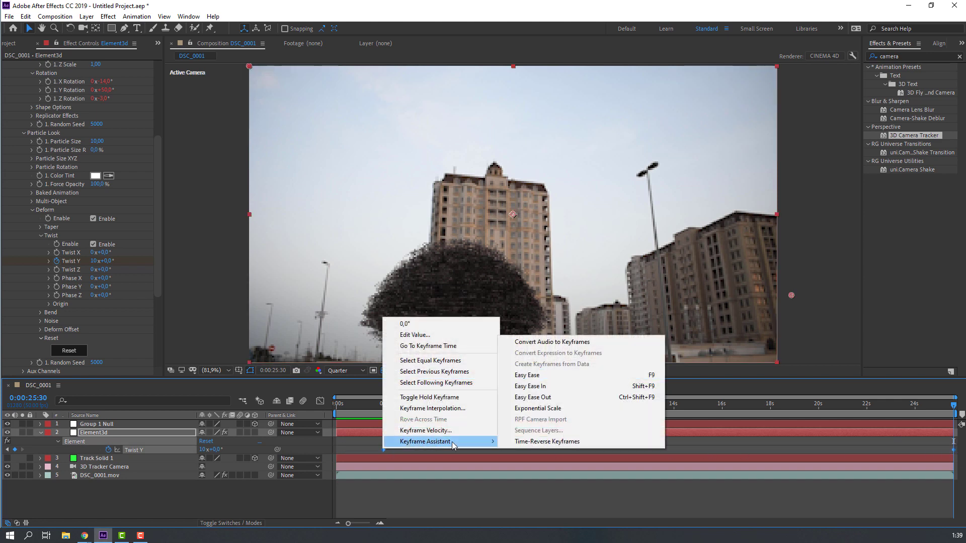
pyautogui.click(528, 386)
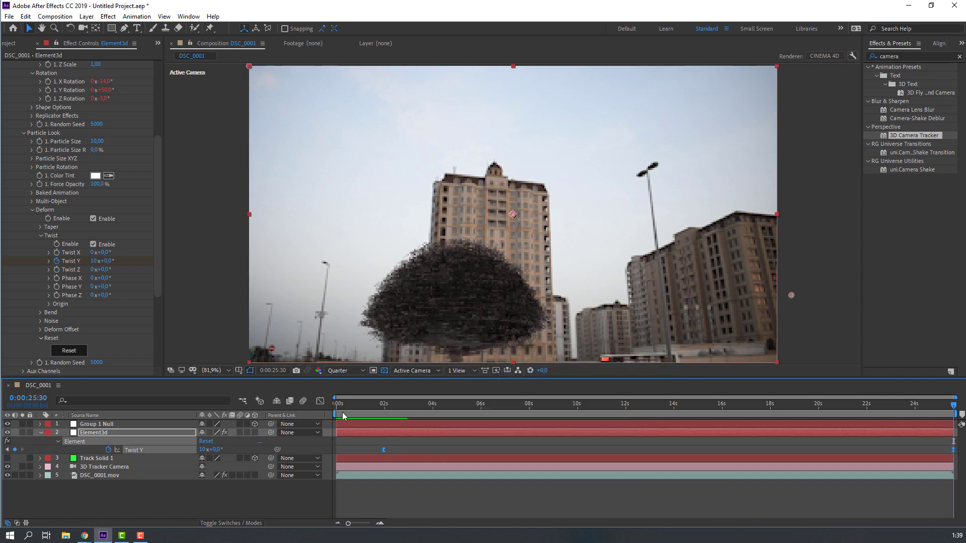
# Step: In the Graph Editor, drag the Twist Y Bezier handles into a steady, nearly linear rise
pyautogui.click(321, 401)
pyautogui.moveTo(702, 465); pyautogui.dragTo(958, 502)
pyautogui.moveTo(859, 499); pyautogui.dragTo(954, 504)
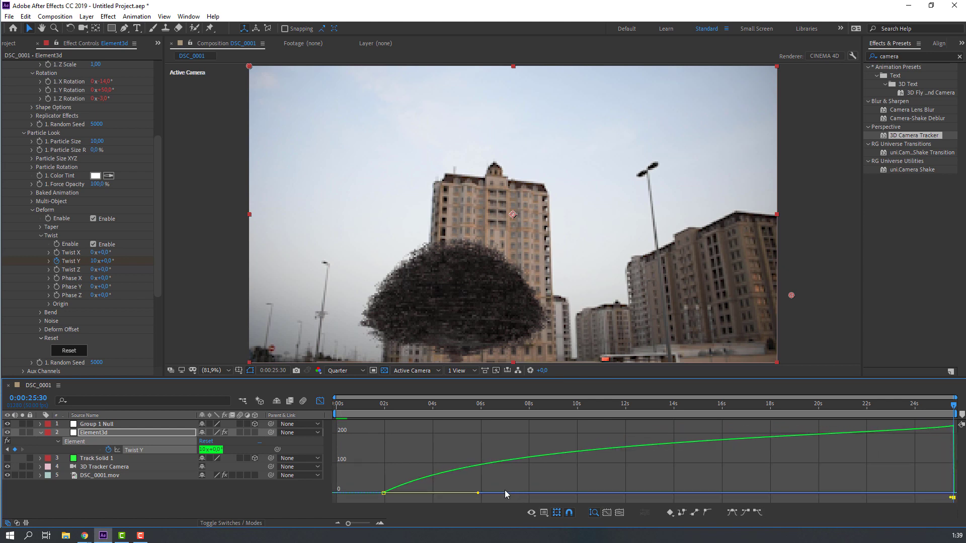
pyautogui.moveTo(480, 496); pyautogui.dragTo(528, 498)
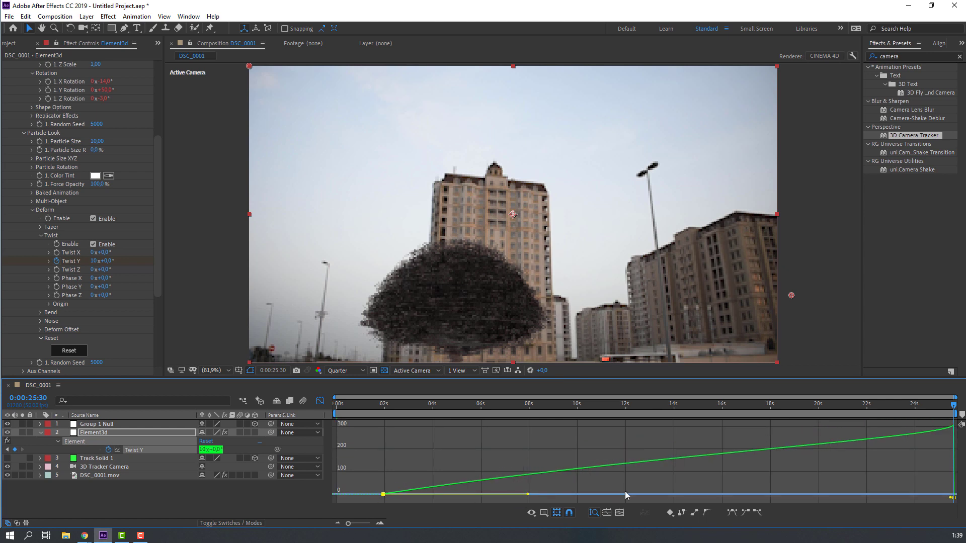
pyautogui.click(320, 401)
# Step: Move the first Twist Y keyframe from 2 seconds to about 1 second
pyautogui.moveTo(385, 449); pyautogui.dragTo(358, 450)
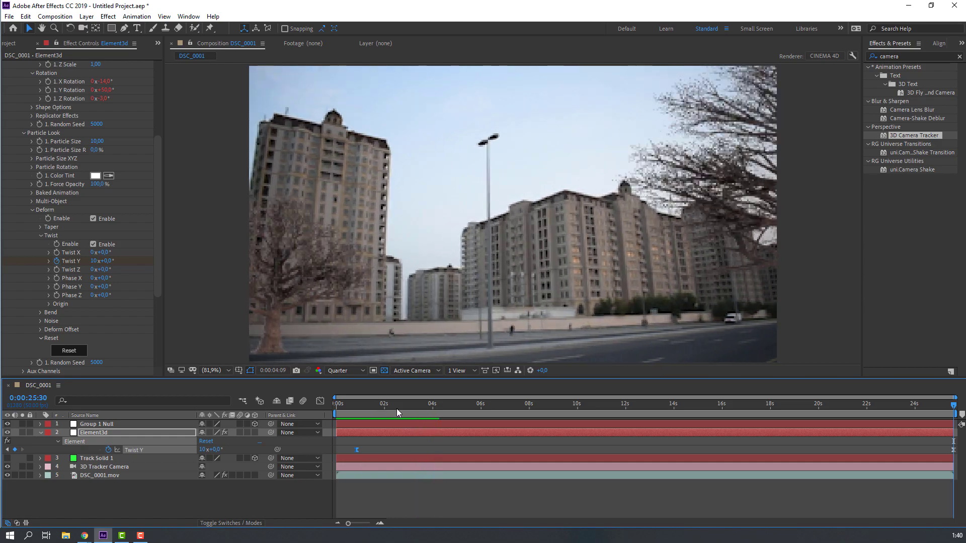
pyautogui.click(334, 372)
# Step: Set the viewer resolution back to Full
pyautogui.click(341, 396)
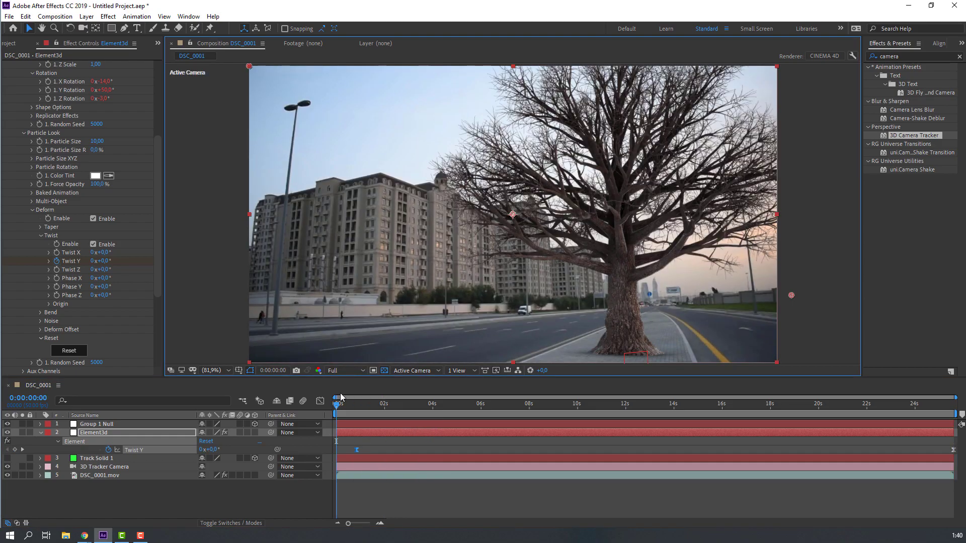